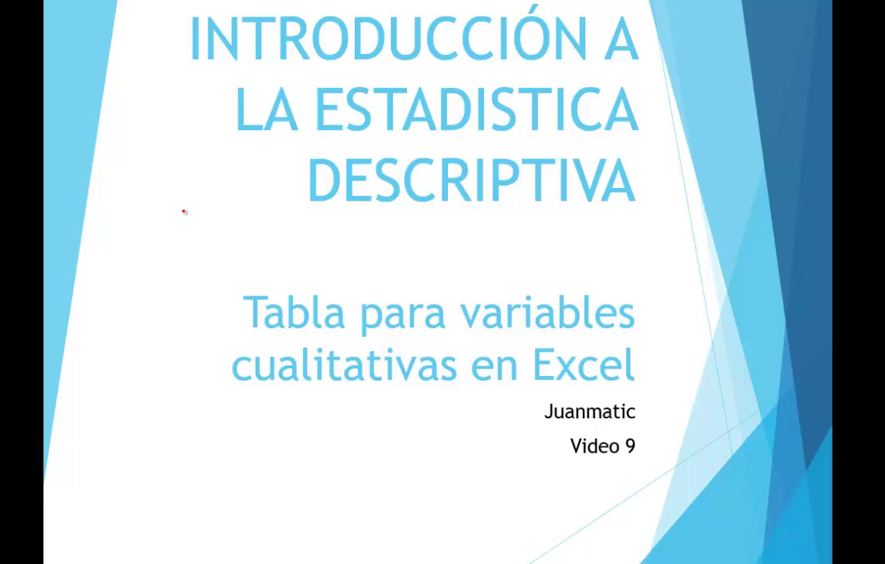
Doodle red slashes, a circle and a smile on the title slide
left_click_drag(119, 247, 130, 268)
left_click_drag(128, 237, 141, 266)
left_click_drag(98, 221, 92, 233)
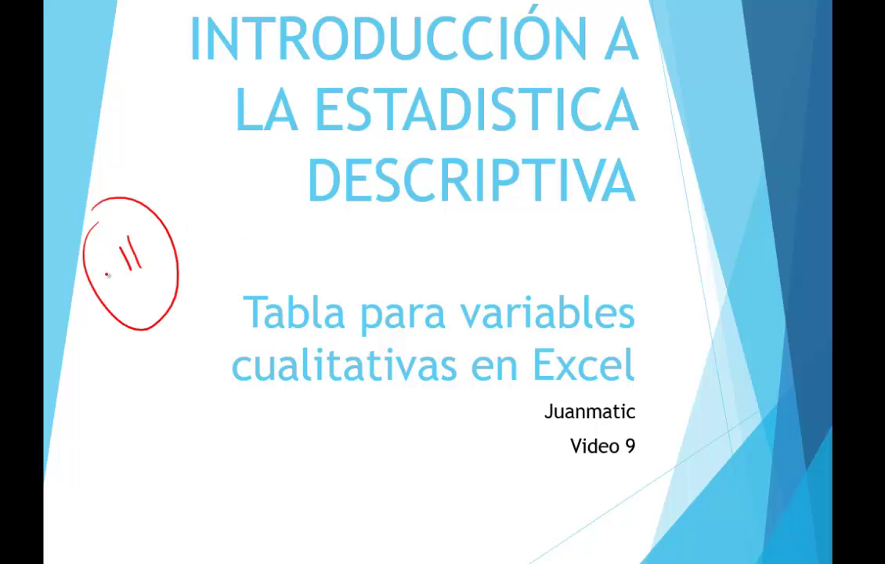
left_click_drag(116, 281, 154, 283)
Underline the subtitle 'Tabla para variables cualitativas en Excel' in red and advance to Ejemplo
left_click_drag(252, 342, 635, 332)
left_click_drag(242, 390, 648, 396)
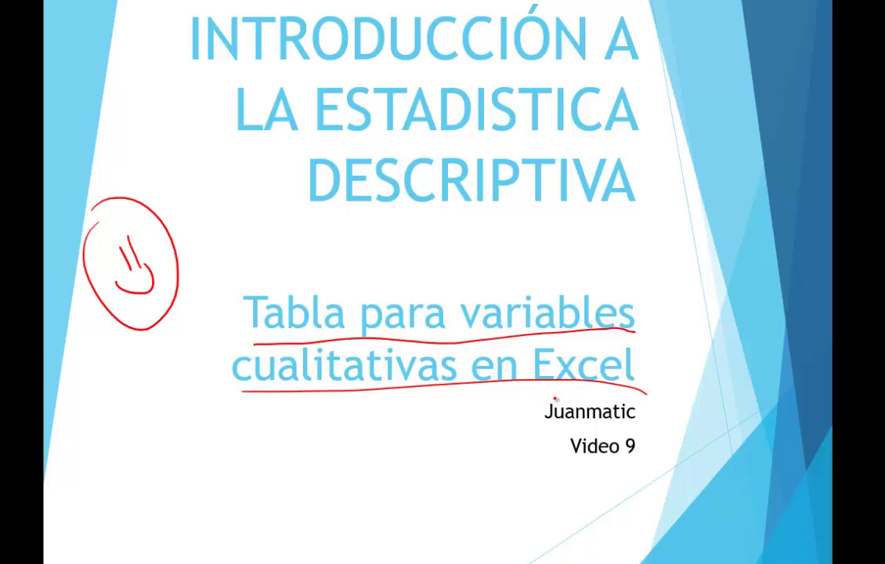
key("Right")
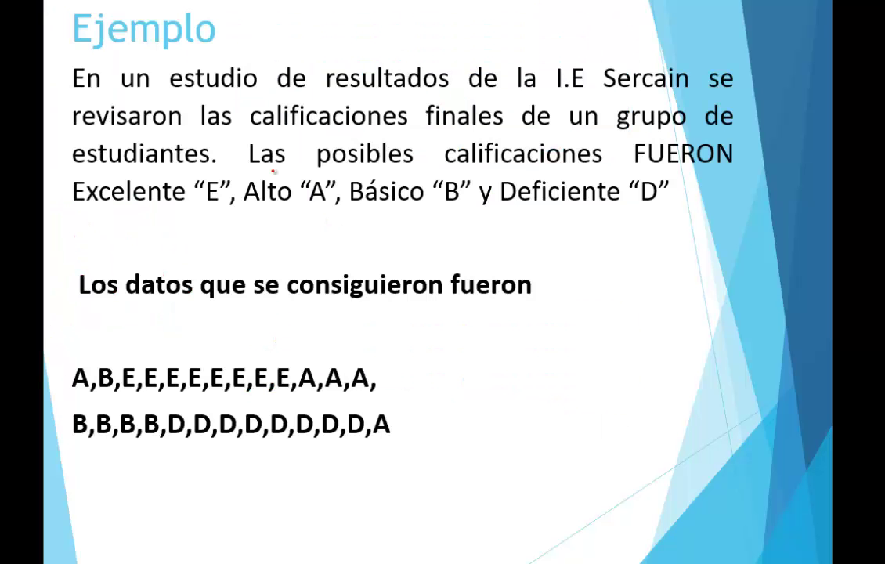
Underline Ejemplo, I.E Sercain, Excelente, Alto, Básico and Deficiente in red, then brace the data rows
left_click_drag(63, 57, 232, 51)
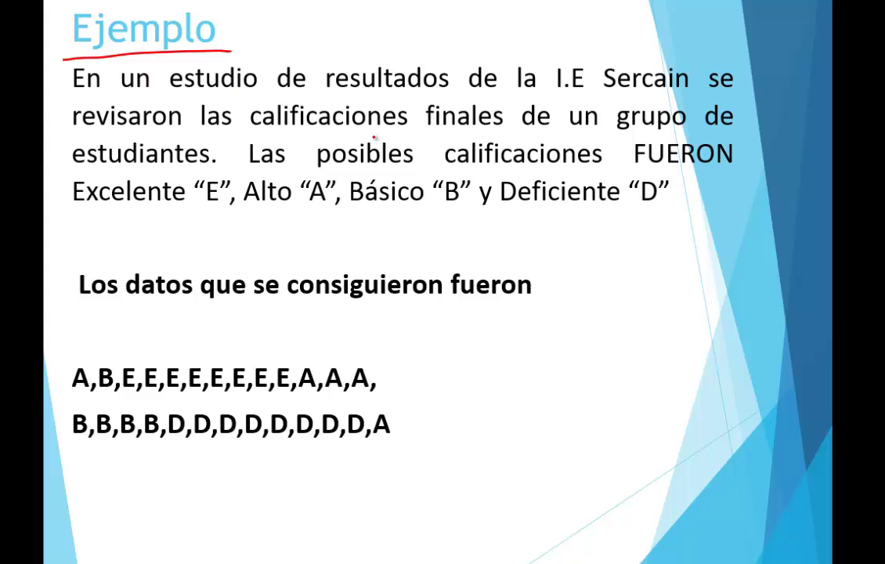
left_click_drag(550, 99, 691, 100)
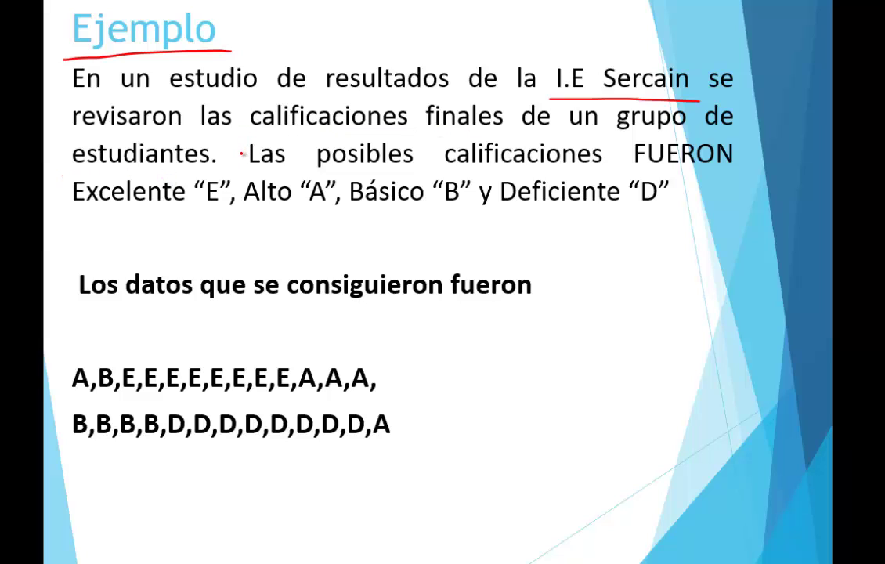
left_click_drag(73, 213, 179, 200)
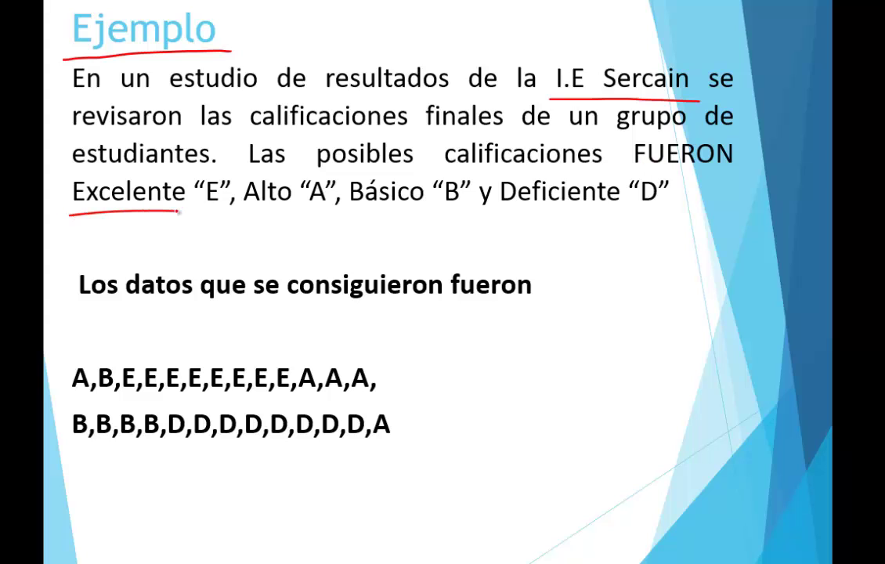
left_click_drag(260, 212, 319, 210)
left_click_drag(374, 221, 448, 217)
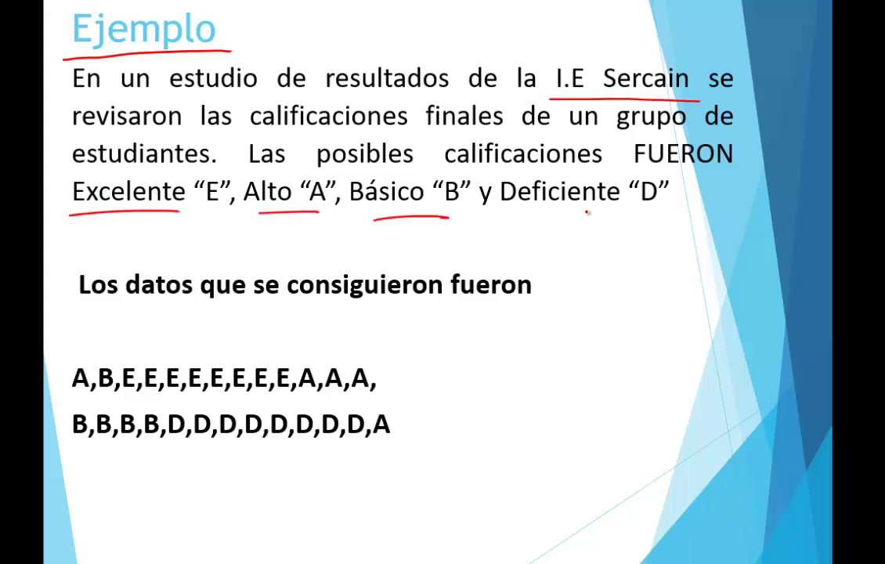
left_click_drag(537, 219, 655, 224)
left_click_drag(60, 272, 574, 294)
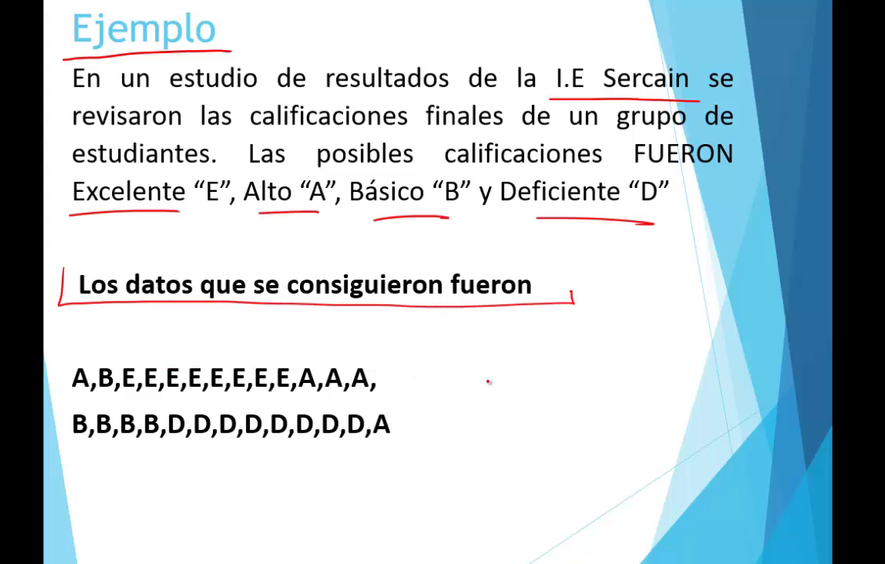
left_click_drag(451, 355, 451, 460)
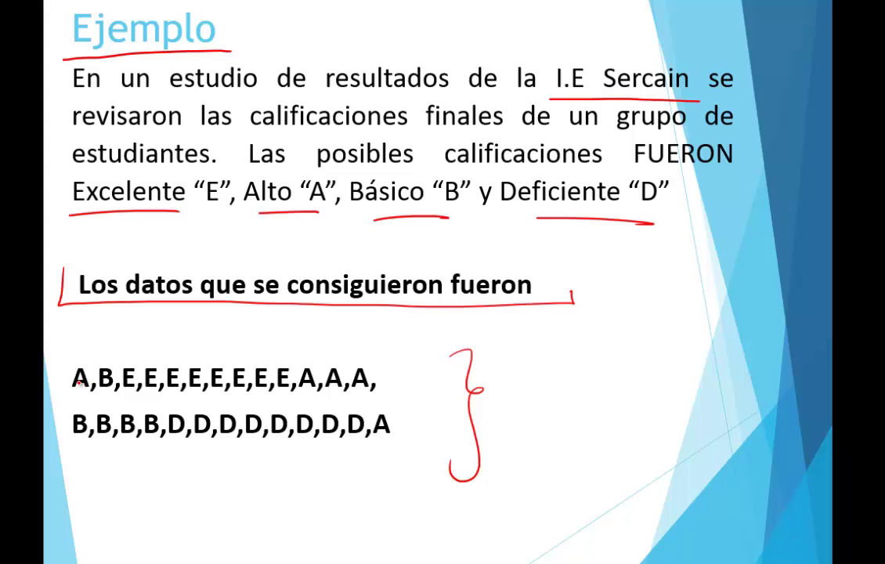
Strike through every grade letter in both data rows
mouse_move(76, 383)
left_mouse_down()
mouse_move(141, 368)
mouse_move(376, 366)
left_mouse_up()
left_click_drag(345, 434, 392, 413)
left_click_drag(317, 435, 337, 413)
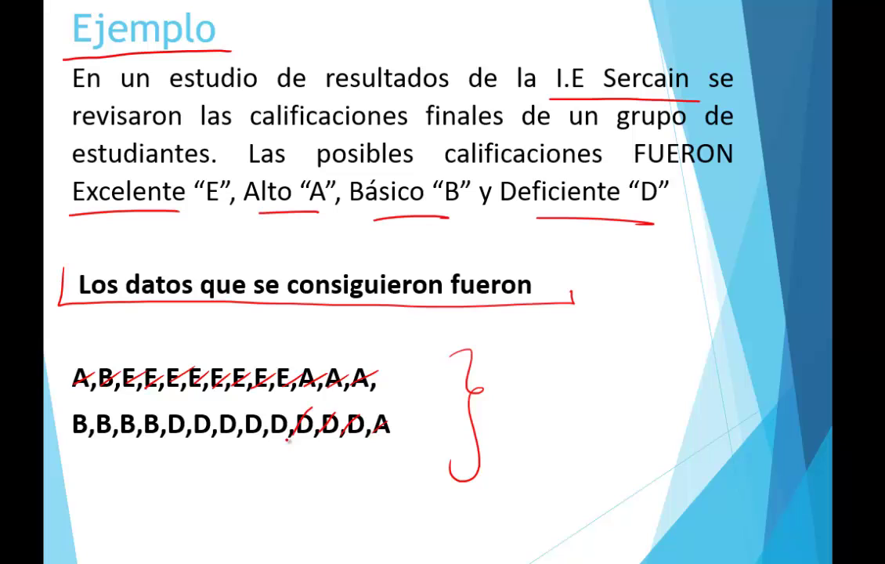
left_click_drag(266, 443, 310, 413)
left_click_drag(210, 440, 235, 407)
left_click_drag(166, 440, 188, 408)
left_click_drag(125, 439, 146, 407)
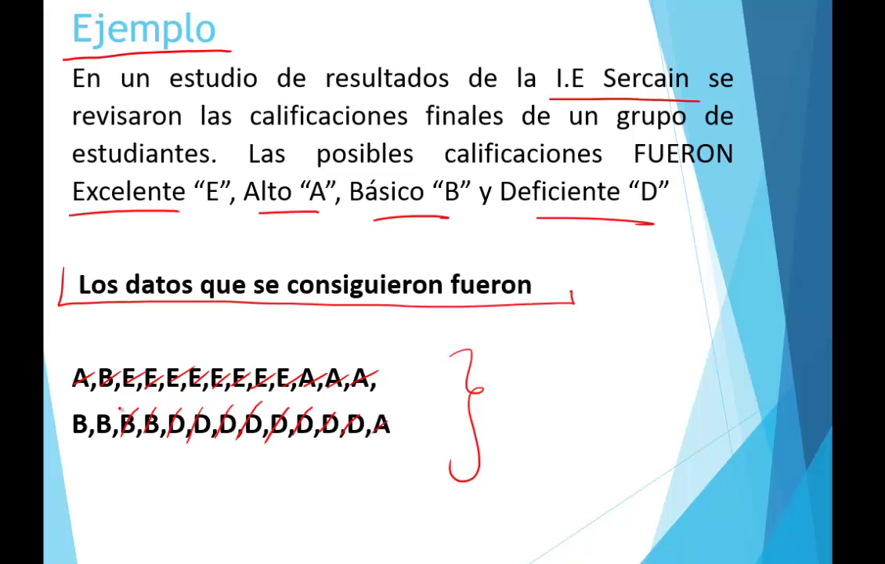
left_click_drag(63, 447, 110, 407)
Write n=26 beside the brace and box it
mouse_move(523, 415)
left_mouse_down()
mouse_move(523, 435)
mouse_move(565, 418)
left_mouse_up()
left_click_drag(551, 429, 615, 421)
left_click_drag(636, 382, 619, 402)
mouse_move(521, 469)
left_mouse_down()
mouse_move(697, 408)
mouse_move(502, 399)
mouse_move(519, 475)
left_mouse_up()
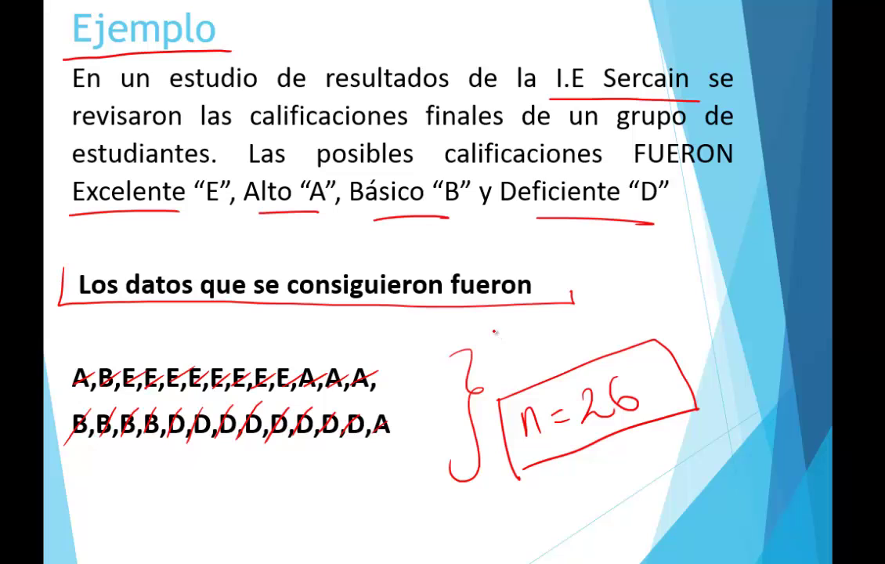
Write the column names f, fa, fr, fra above the brace and underline them
mouse_move(507, 315)
left_mouse_down()
mouse_move(501, 346)
mouse_move(511, 331)
mouse_move(519, 351)
left_mouse_up()
mouse_move(567, 312)
left_mouse_down()
mouse_move(559, 339)
mouse_move(569, 323)
mouse_move(601, 330)
left_mouse_up()
left_click_drag(646, 273, 638, 315)
mouse_move(634, 298)
left_mouse_down()
mouse_move(647, 297)
mouse_move(650, 313)
left_mouse_up()
left_click(692, 292)
mouse_move(651, 307)
left_mouse_down()
mouse_move(663, 298)
mouse_move(686, 307)
left_mouse_up()
left_click_drag(713, 269, 705, 292)
mouse_move(701, 280)
left_mouse_down()
mouse_move(714, 278)
mouse_move(717, 288)
left_mouse_up()
left_click_drag(717, 282, 743, 270)
left_click_drag(510, 370, 752, 289)
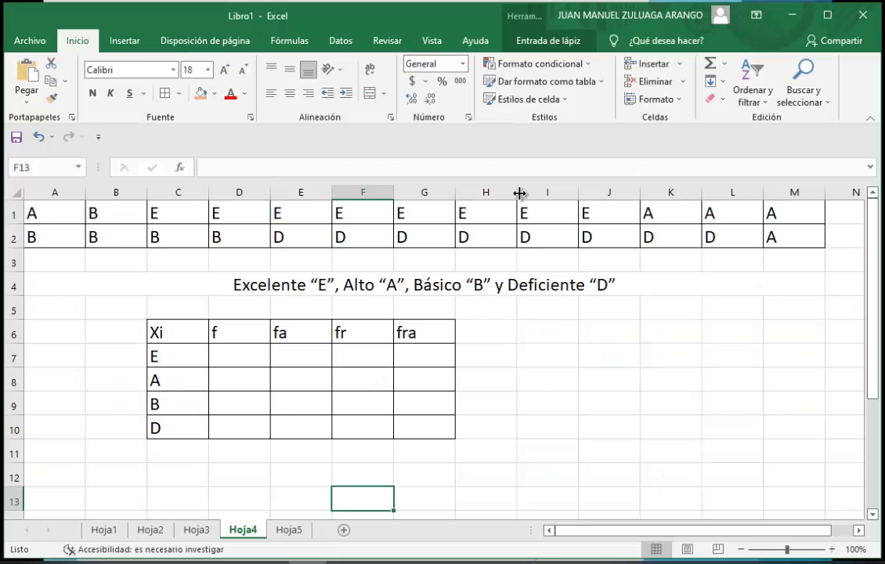
Select the Xi column cells C6:C10 on Hoja4 and fill them orange
key("Up")
key("Up")
key("Left")
key("Left")
key("Up")
key("Up")
key("Up")
key("Up")
key("Up")
key("Up")
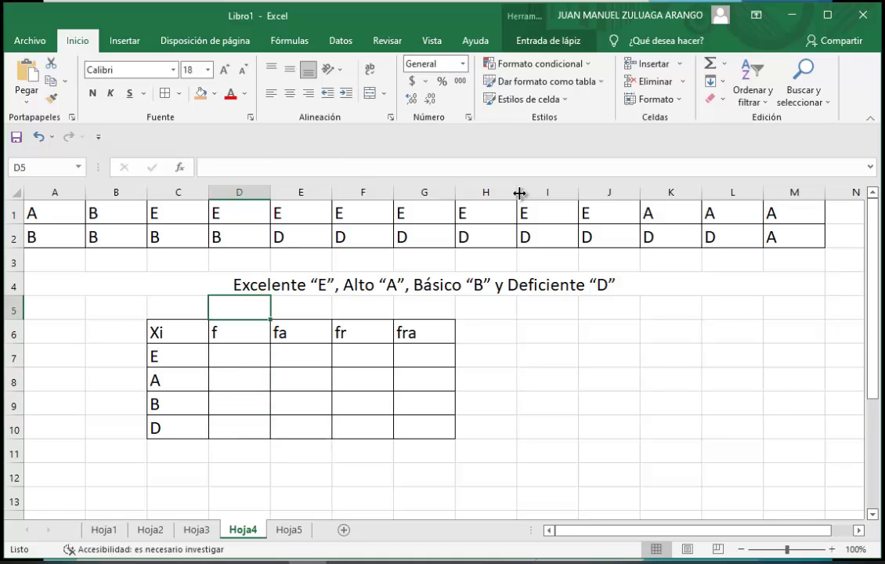
key("Up")
key("Up")
key("Up")
key("Left")
key("Left")
key("Down")
key("ctrl+Right")
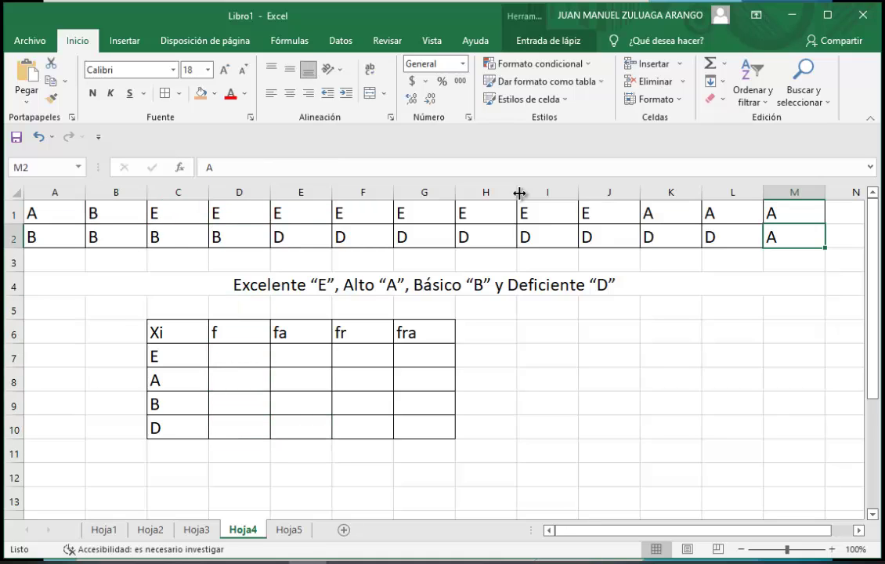
key("Down")
key("Up")
key("Left")
key("Left")
key("Left")
key("Left")
key("Home")
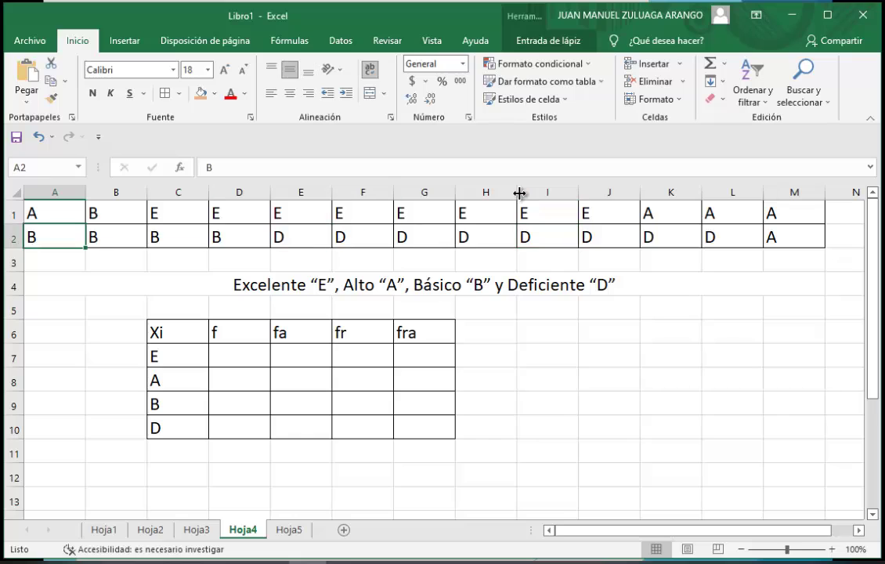
key("Down")
key("Down")
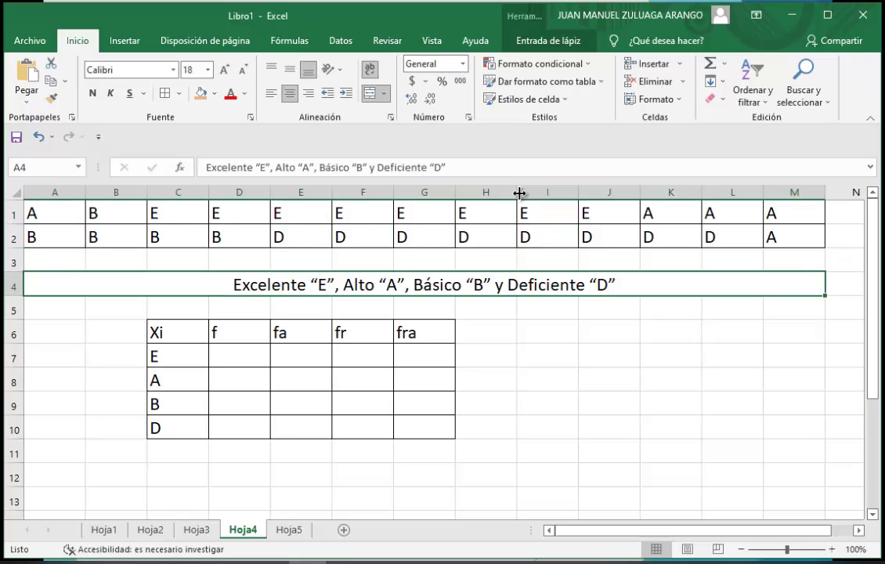
key("Down")
key("Down")
key("Right")
key("Right")
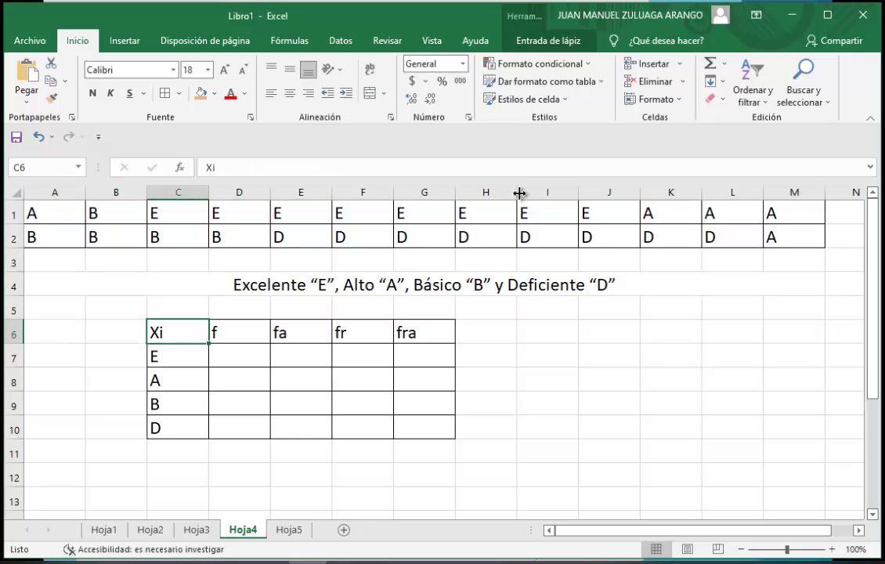
key("shift+Down")
key("shift+Down")
key("shift+Down")
key("shift+Down")
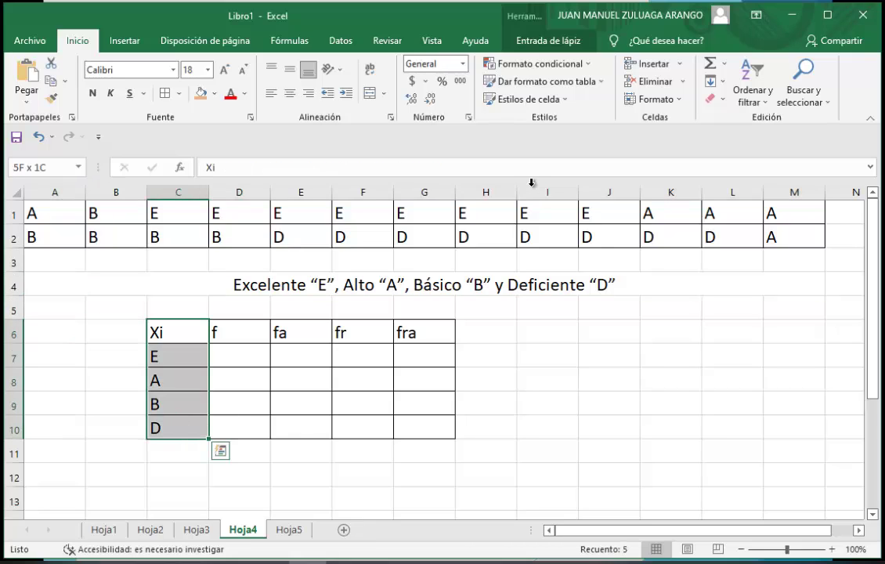
left_click(203, 96)
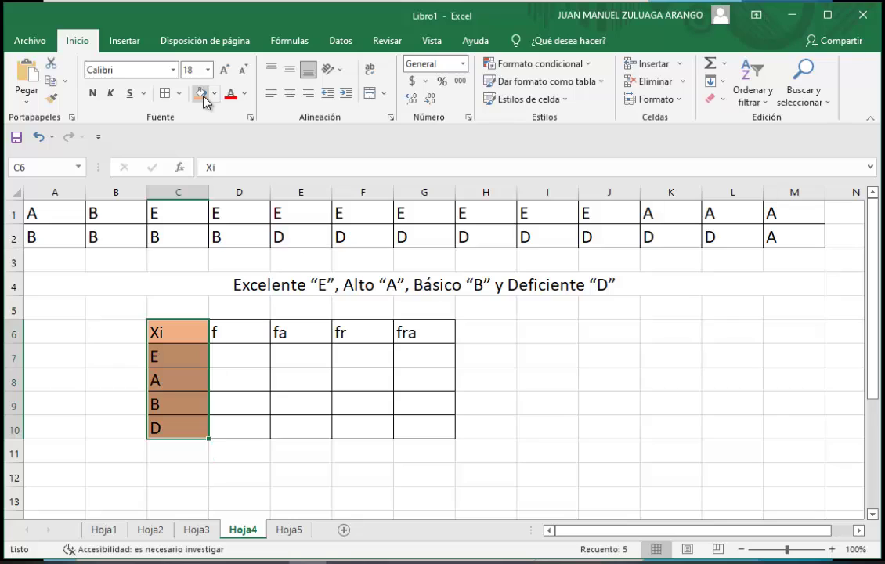
Select the f cell for grade E, D7
key("Down")
key("Right")
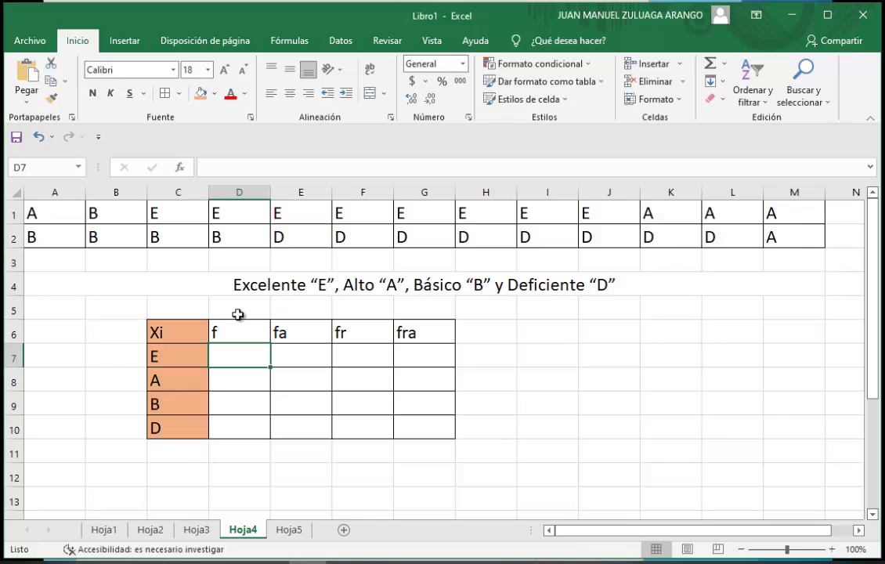
left_click(232, 328)
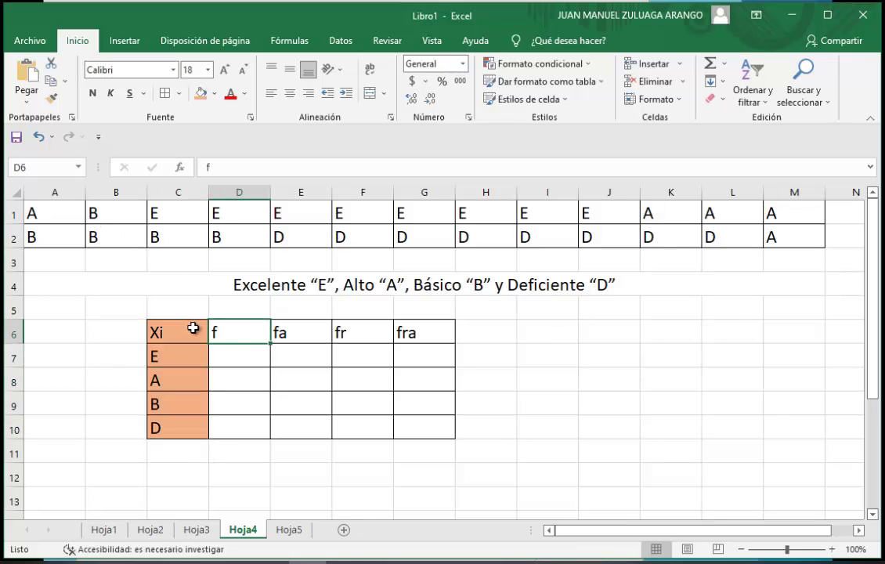
left_click(225, 351)
Enter =CONTAR.SI(A1:M2;"E") in D7 so grade E's frequency shows 8
type("=")
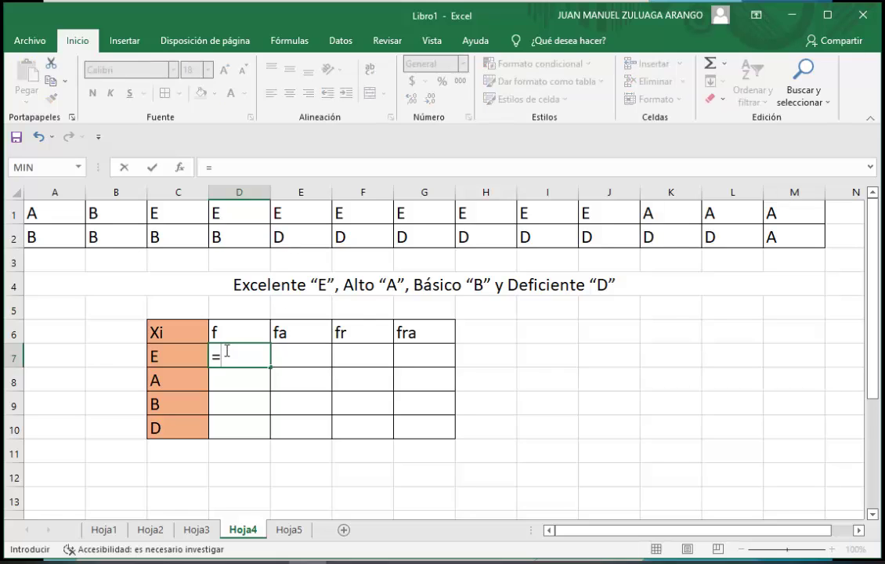
type("con")
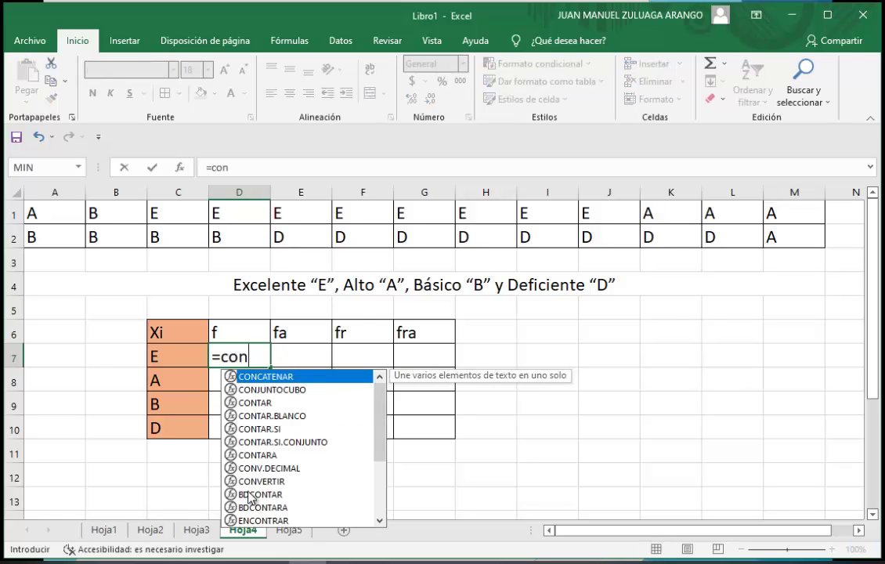
double_click(290, 428)
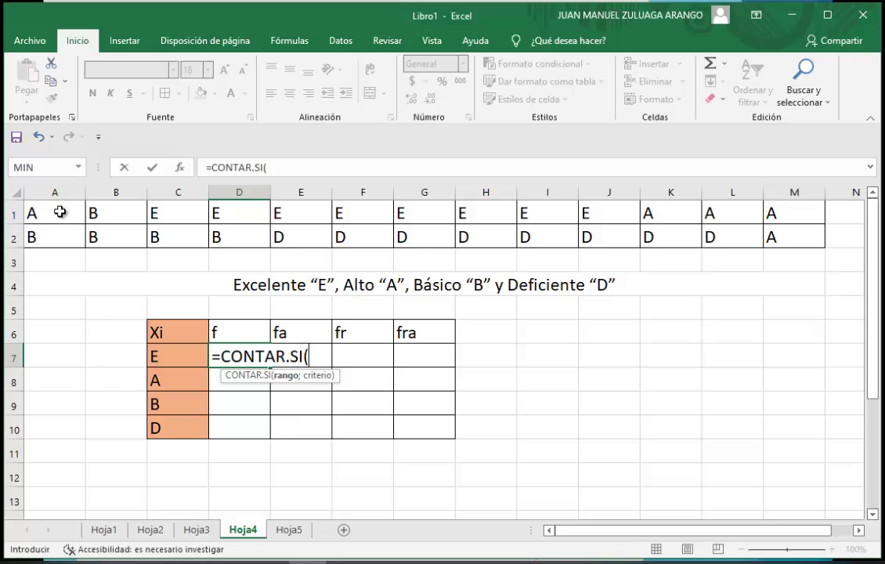
mouse_move(61, 210)
left_mouse_down()
mouse_move(337, 213)
mouse_move(781, 241)
left_mouse_up()
type(";")
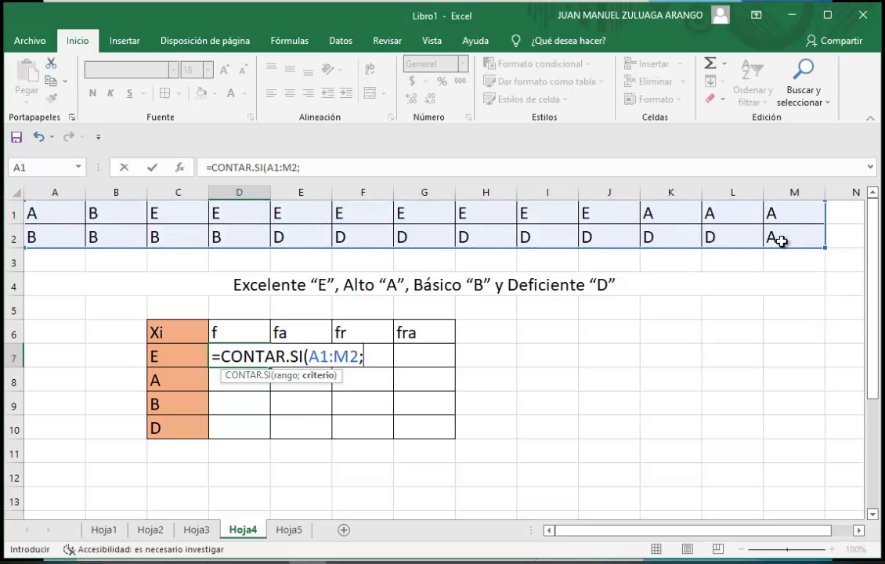
type("\"")
type("E\"")
type("=")
key("BackSpace")
type(")")
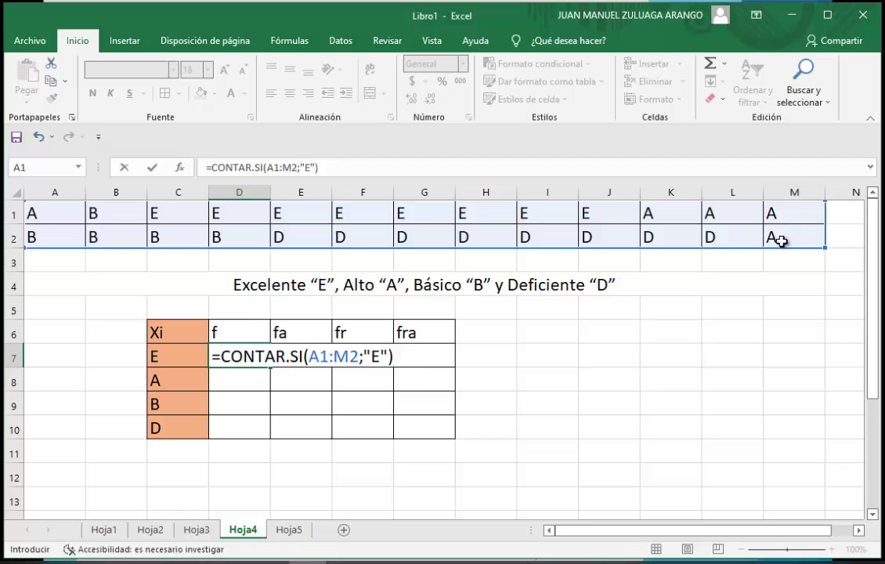
key("Return")
key("Up")
key("Up")
key("Up")
key("Up")
key("Up")
key("Up")
key("Up")
key("Left")
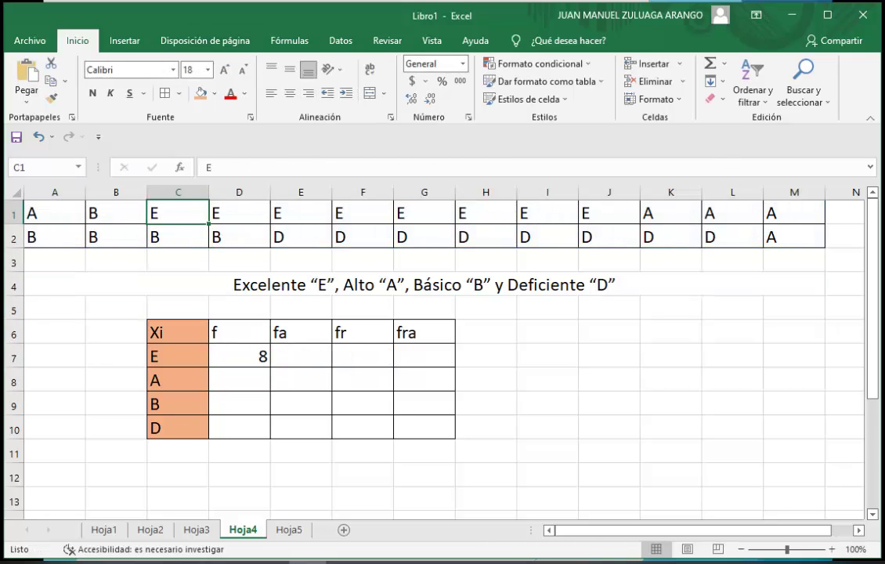
Fill each E grade cell in row 1, C1 through J1, orange
left_click(199, 95)
key("Right")
left_click(200, 95)
key("Right")
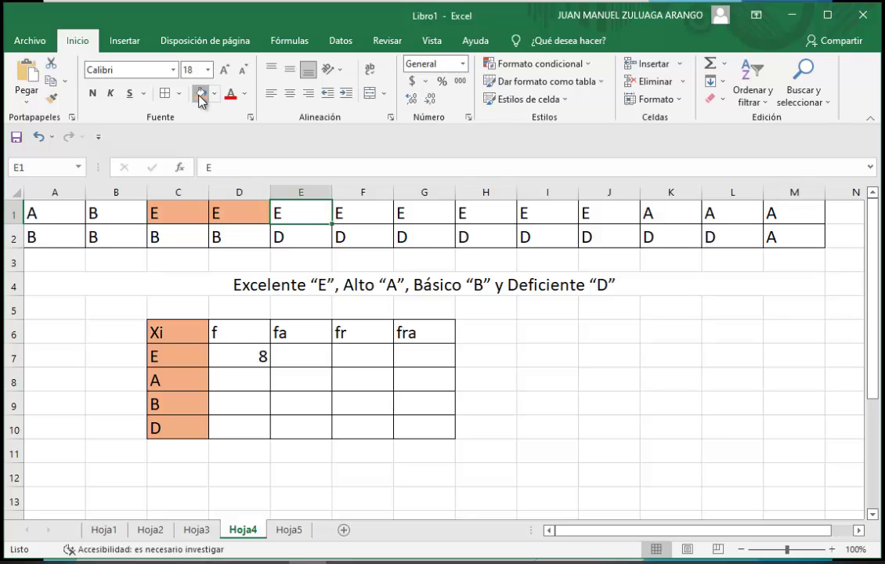
left_click(200, 95)
key("Right")
left_click(200, 95)
key("Right")
left_click(199, 95)
key("Right")
left_click(199, 95)
key("Right")
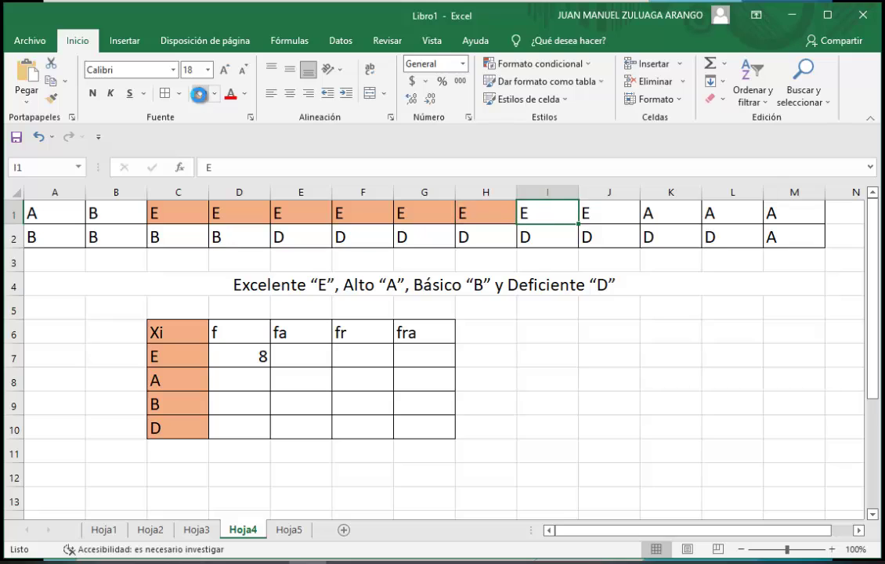
left_click(200, 95)
key("Right")
left_click(199, 95)
key("Right")
Review the grade rows and move to grade A's f cell, D8
key("Right")
key("Right")
key("Home")
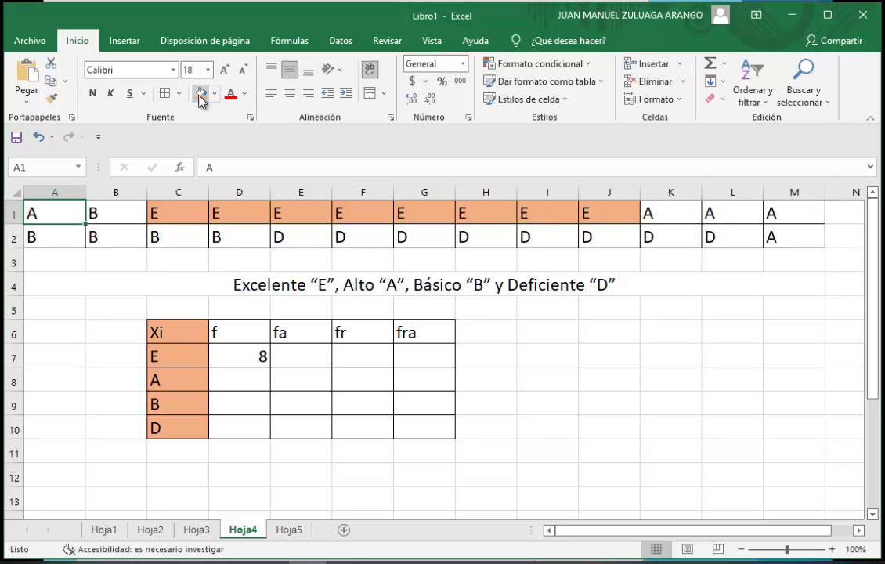
key("Down")
key("Right")
key("Right")
key("Right")
key("Right")
key("Right")
key("Right")
key("Right")
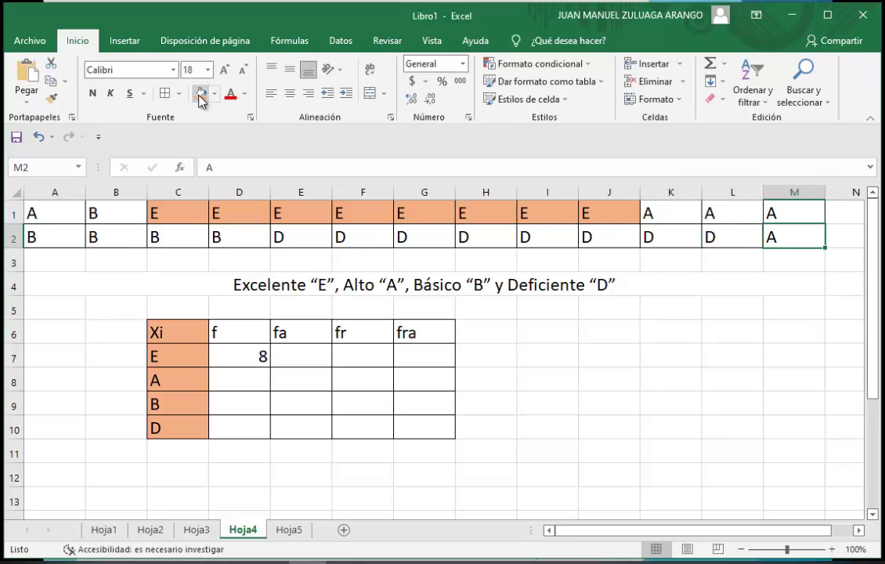
key("Up")
key("Left")
key("Left")
key("Left")
key("Left")
key("Left")
key("Down")
key("Down")
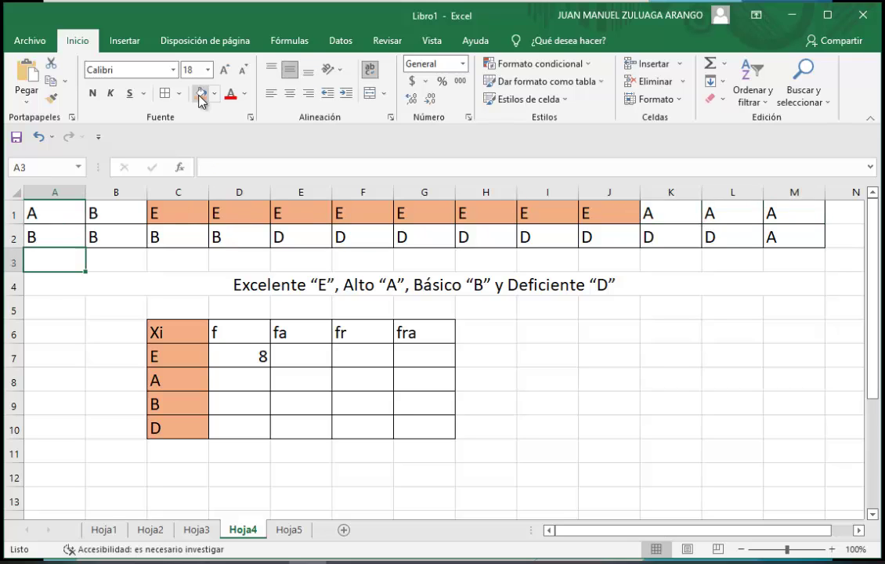
key("Down")
key("Down")
key("Down")
key("Down")
key("Down")
key("Right")
key("Right")
key("Right")
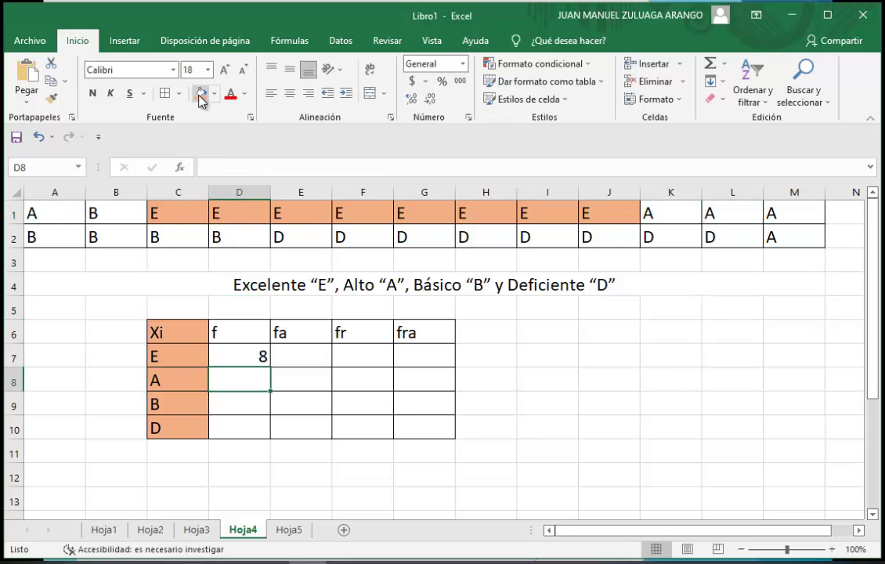
Count grade A with =CONTAR.SI(A1:M2;"A") in D8, giving 5
type("=")
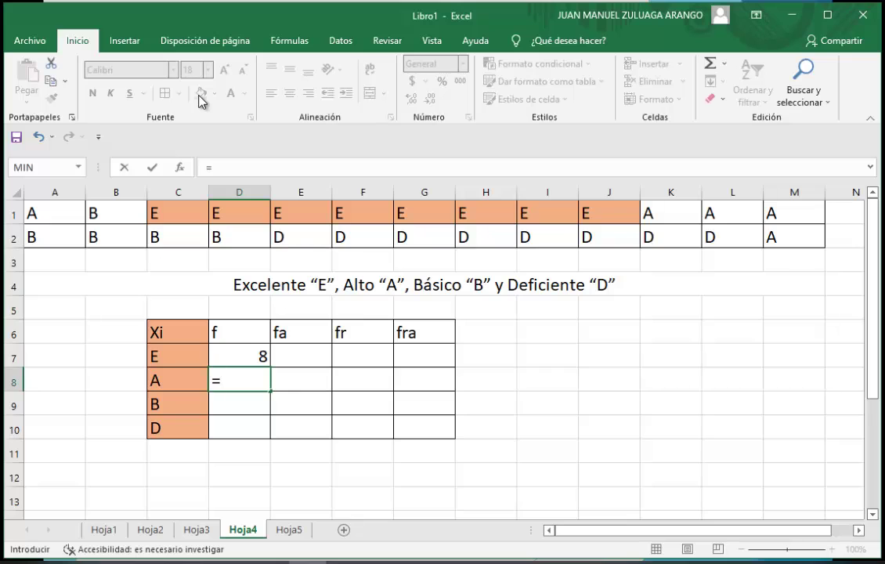
type("con")
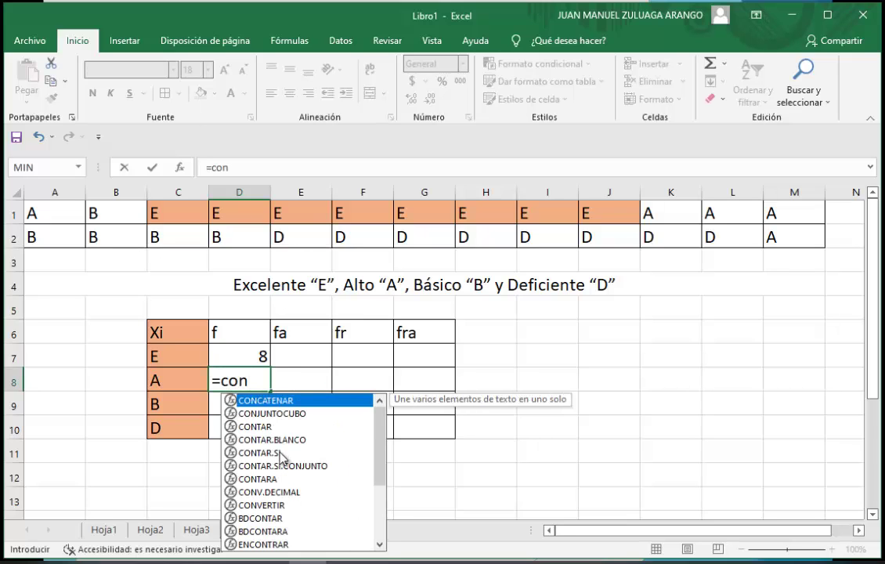
double_click(280, 452)
left_click_drag(65, 217, 779, 227)
type(";")
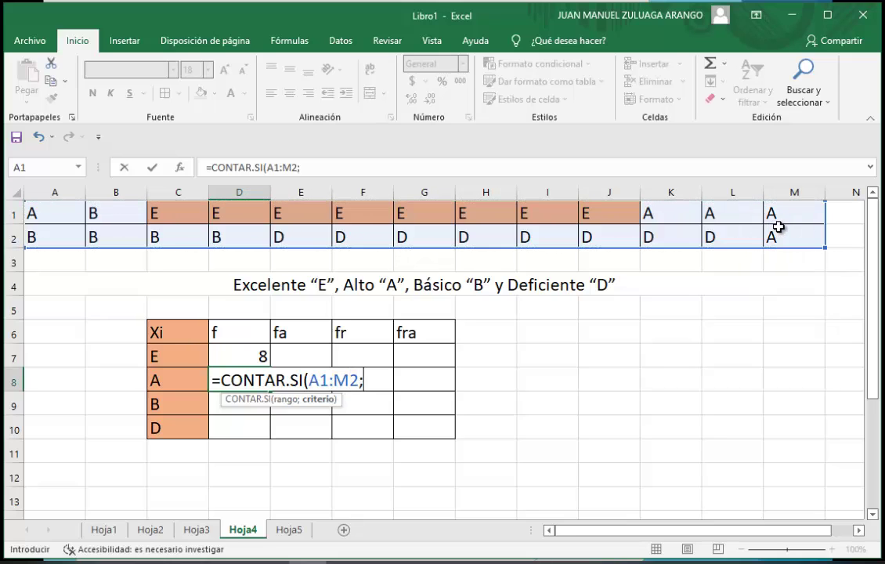
type("\"A")
type("\")")
key("Return")
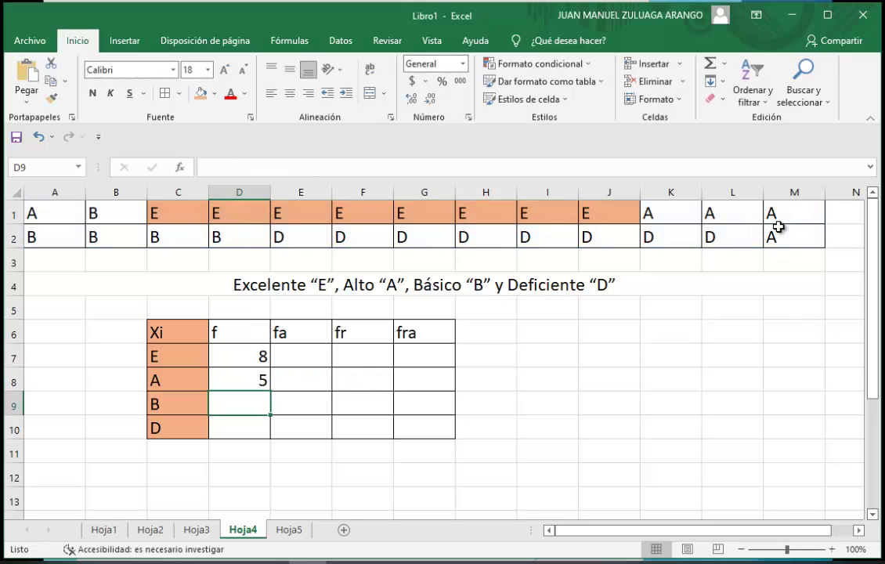
type("=")
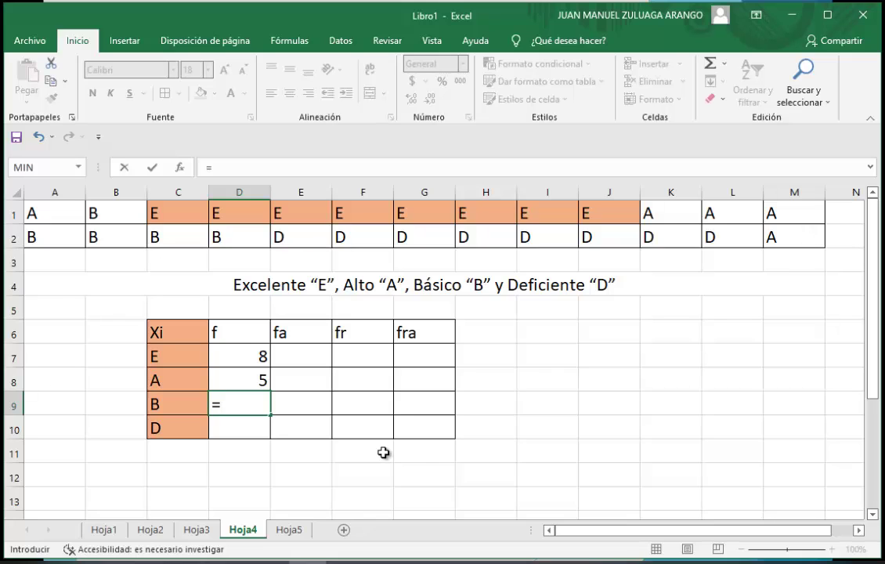
type("con")
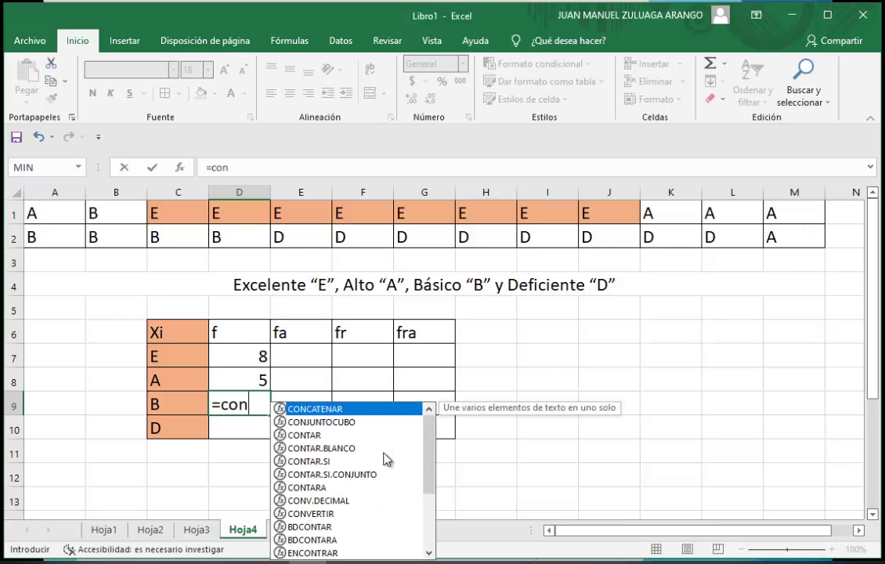
Finish grade B's count as =CONTAR.SI(A1:M2;"B") in D9, giving 5
double_click(360, 462)
left_click_drag(47, 213, 783, 230)
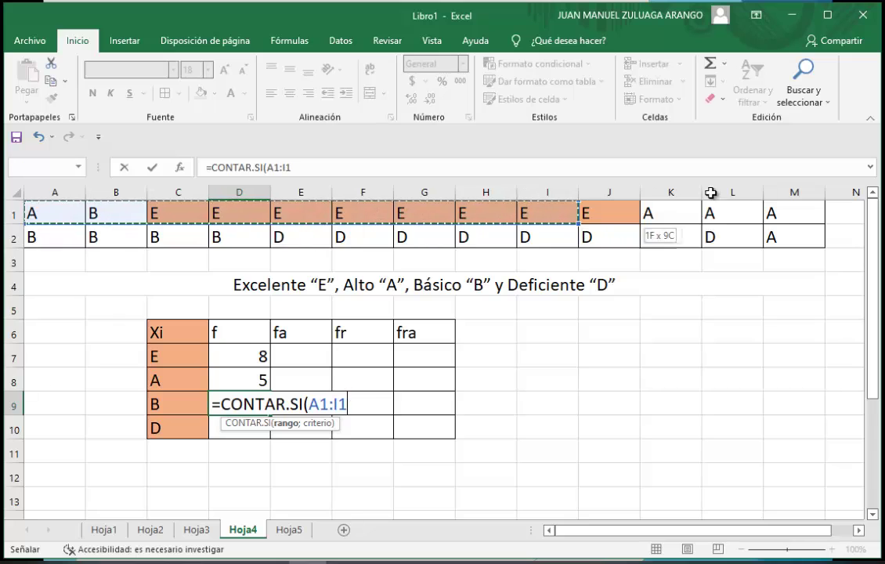
type(";")
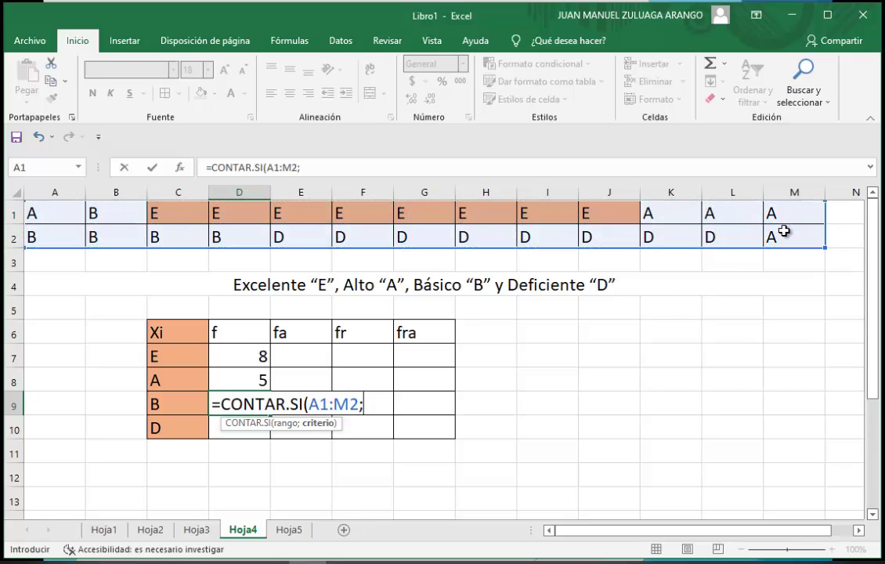
type("\"B")
type("\")")
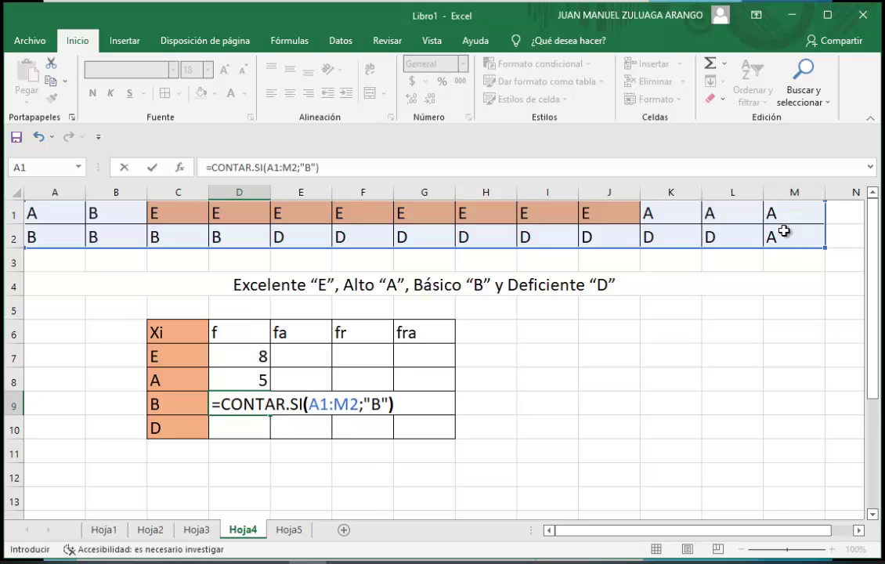
key("Return")
Count grade D with =CONTAR.SI(A1:M2;"D") in D10, giving 8
type("=con")
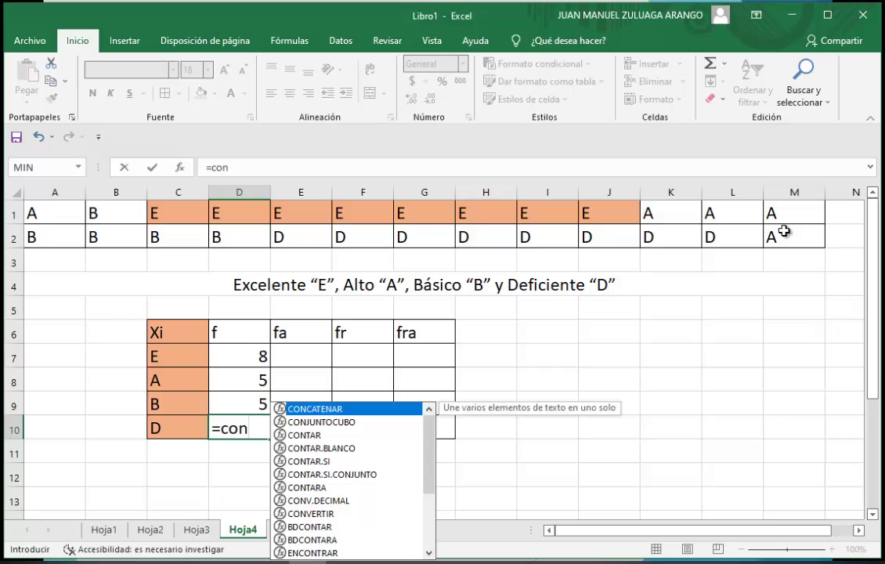
type("t")
double_click(314, 475)
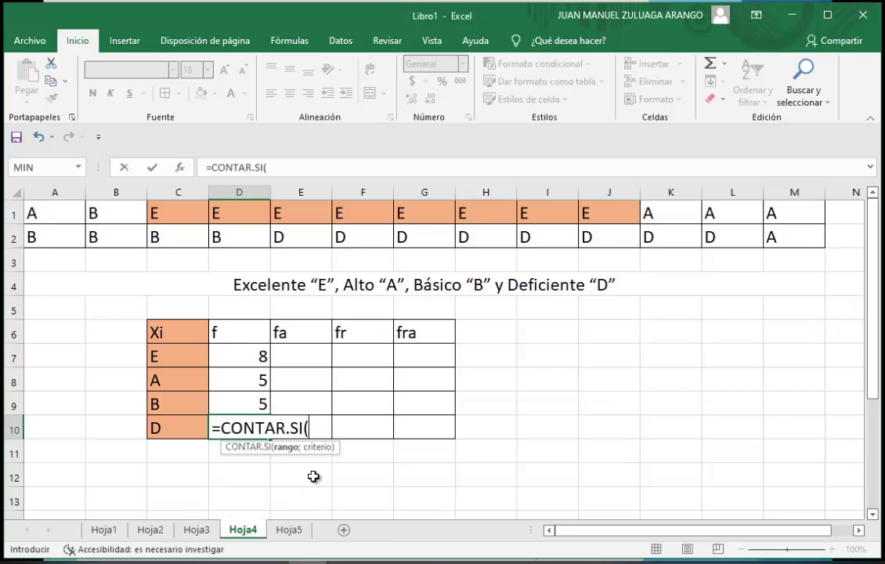
mouse_move(47, 212)
left_mouse_down()
mouse_move(803, 229)
mouse_move(802, 238)
left_mouse_up()
type(";")
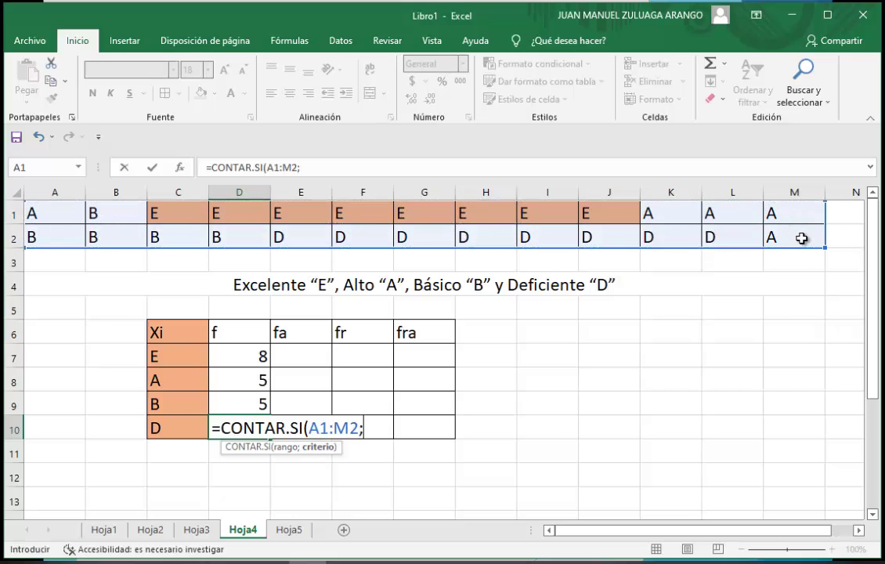
type("\"D")
type("\")")
key("Return")
key("Up")
key("Up")
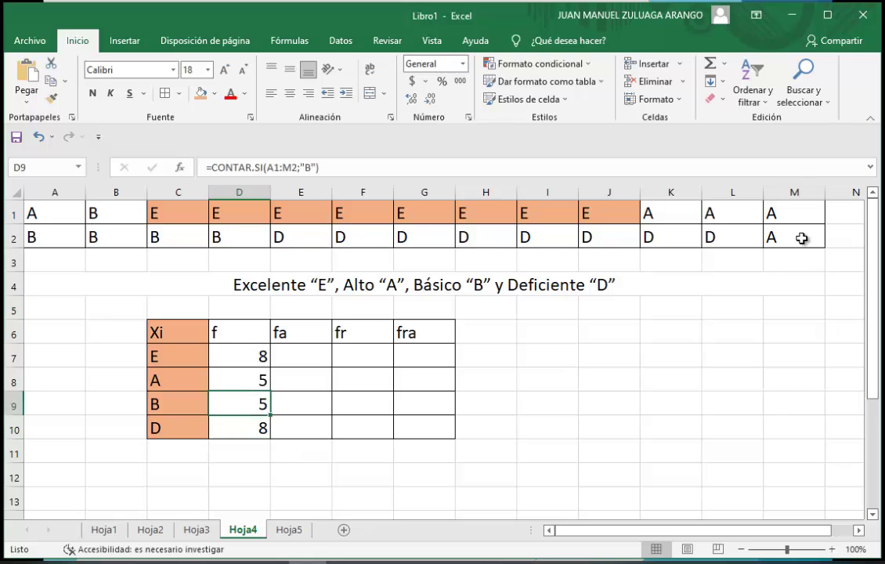
key("Up")
key("Up")
key("Up")
key("Up")
key("Down")
key("Down")
key("Down")
key("Down")
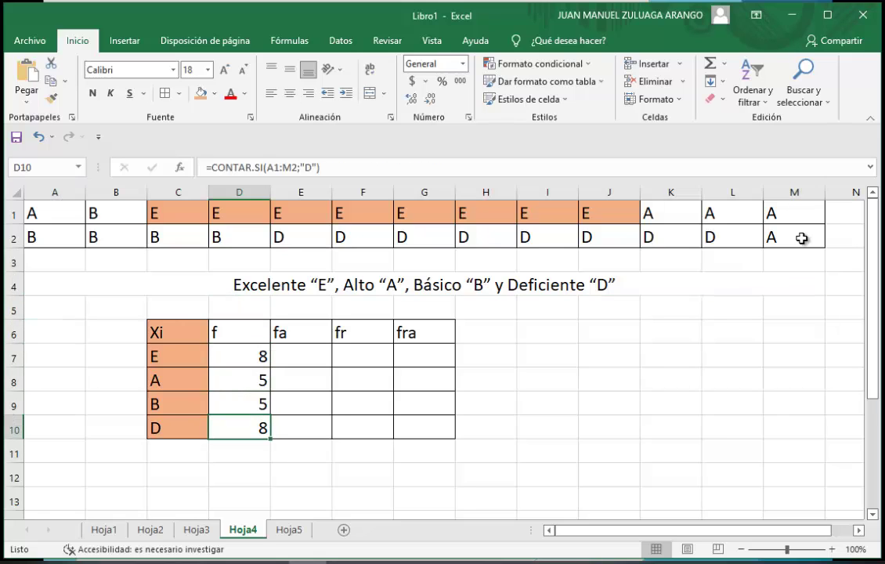
key("Up")
key("Up")
key("Up")
key("Right")
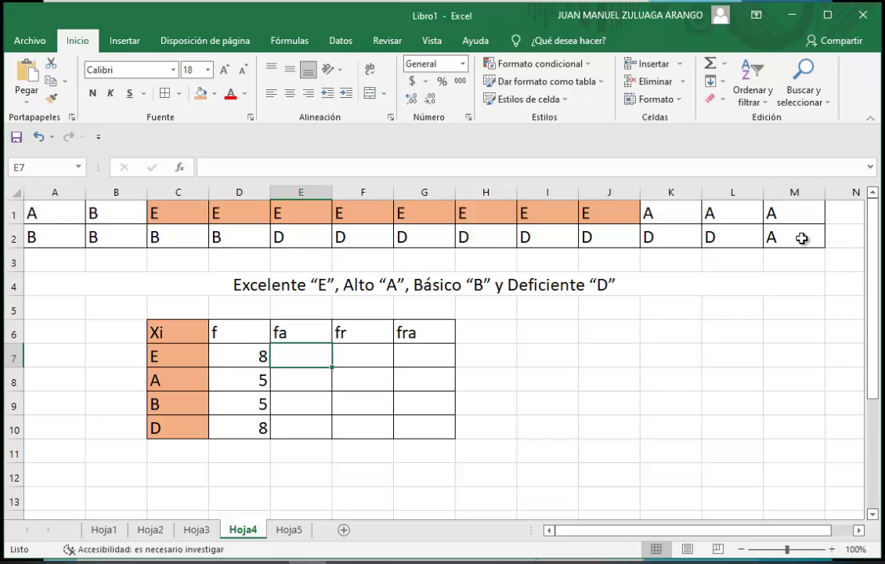
Enter =D7 in E7 and =D8+E7 in E8, giving cumulative 8 and 13
type("=")
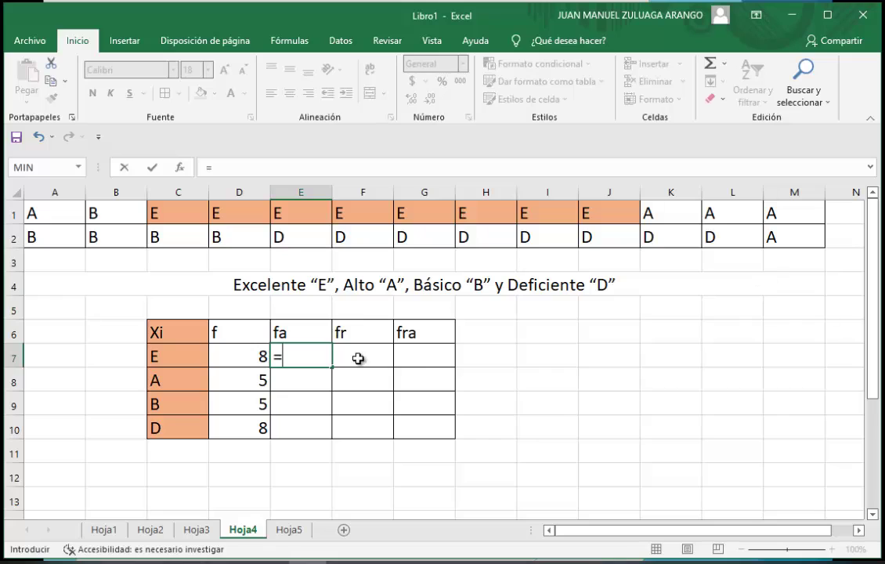
left_click(248, 357)
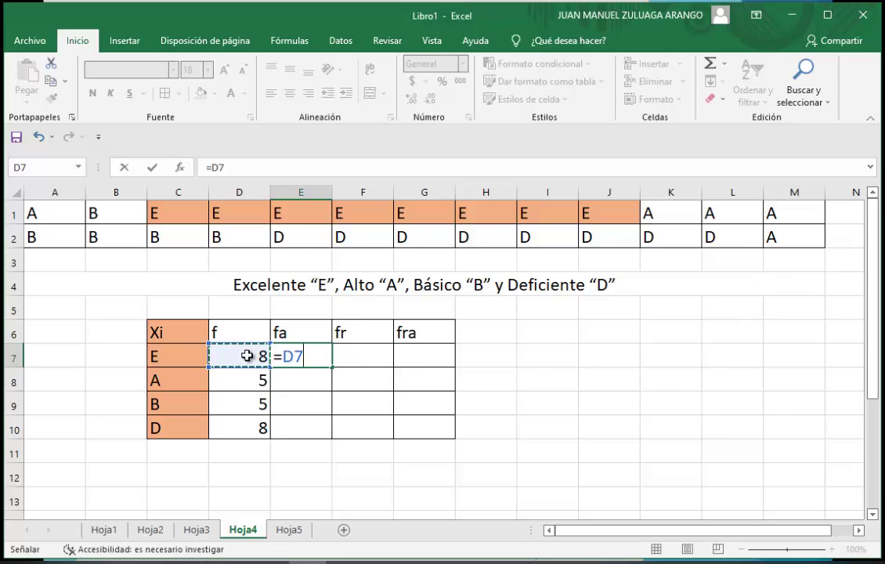
key("Return")
type("=")
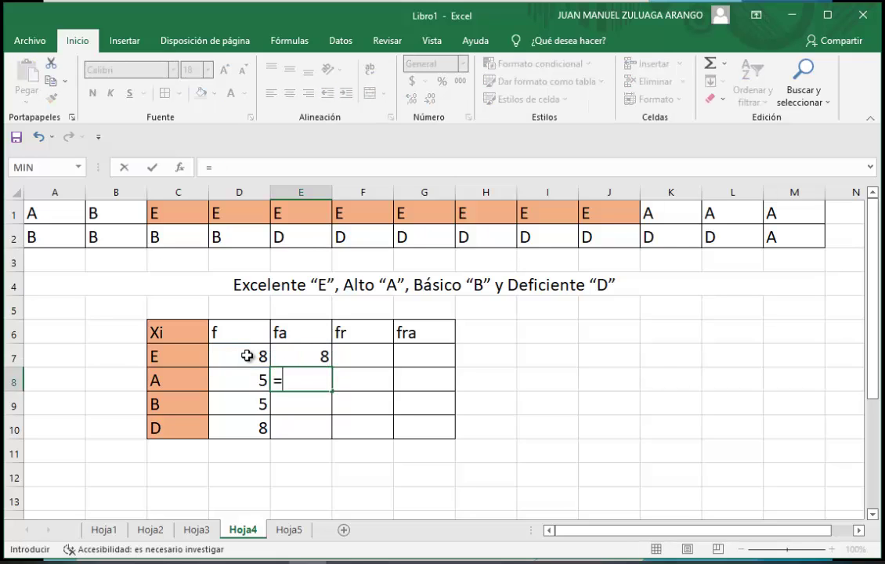
left_click(240, 382)
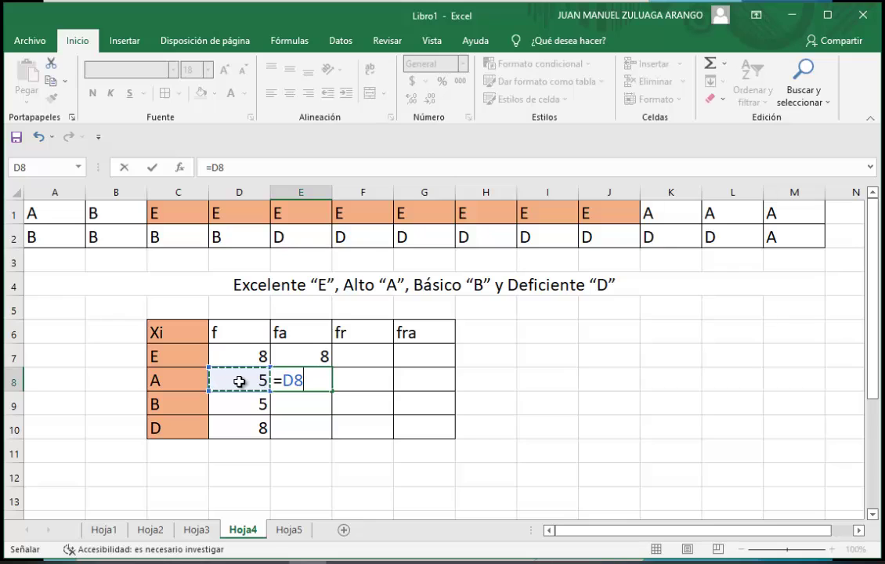
type("+")
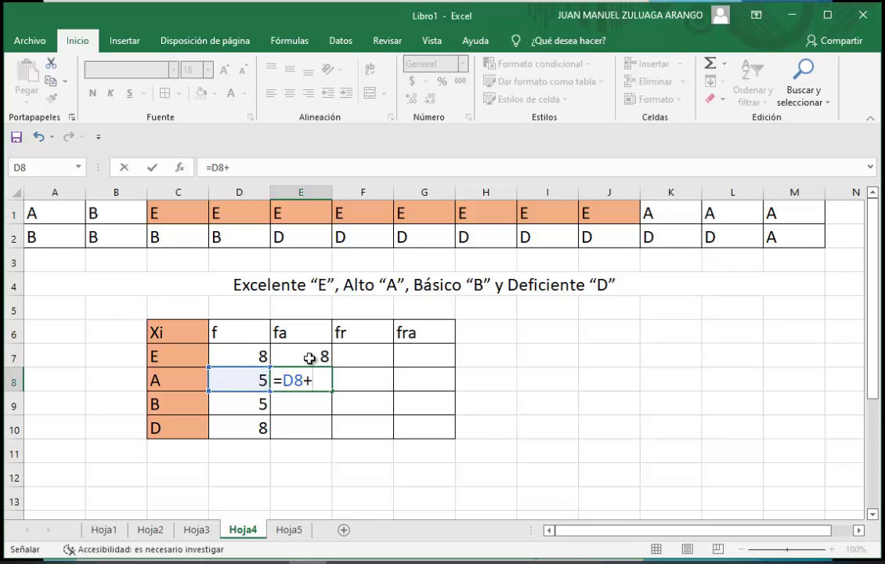
left_click(310, 357)
key("Return")
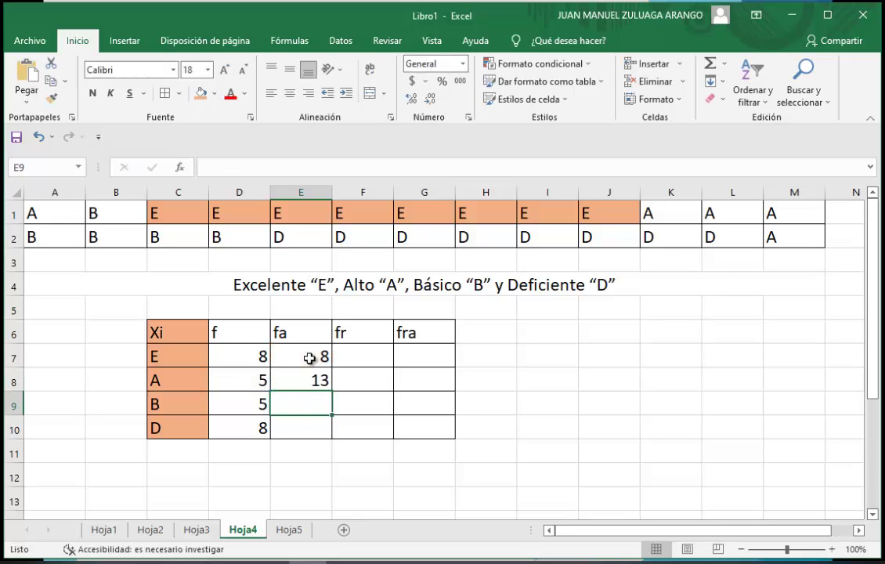
Enter =D9+E8 in E9 and fill it down to E10, giving 18 and 26
type("=")
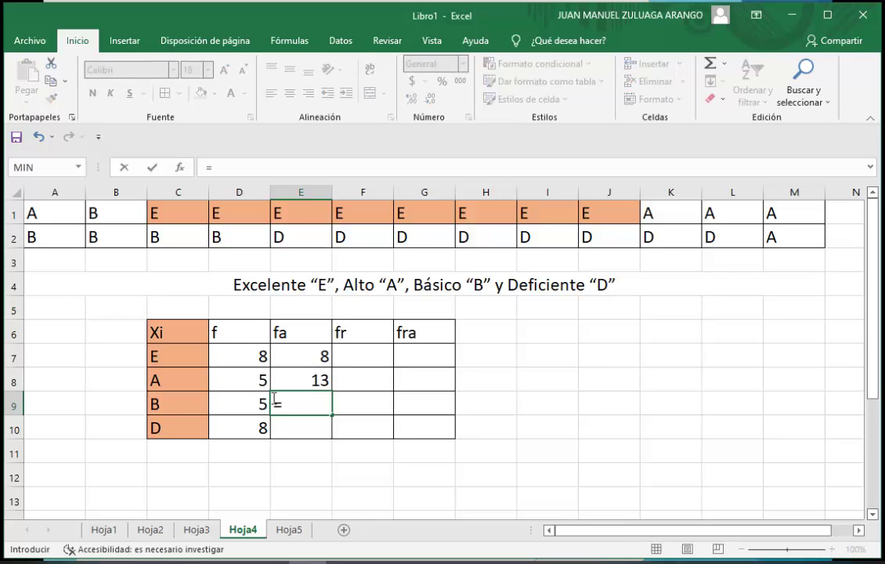
left_click(257, 404)
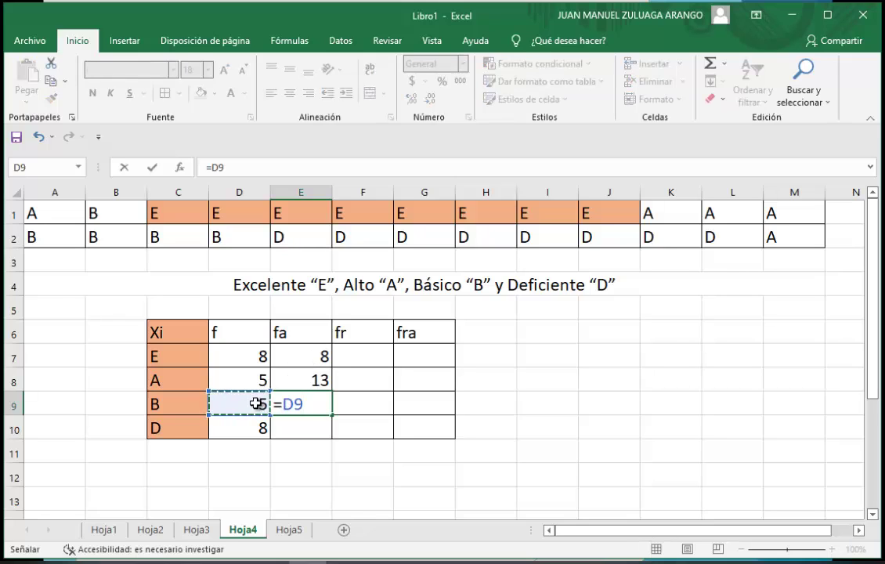
type("+")
left_click(290, 379)
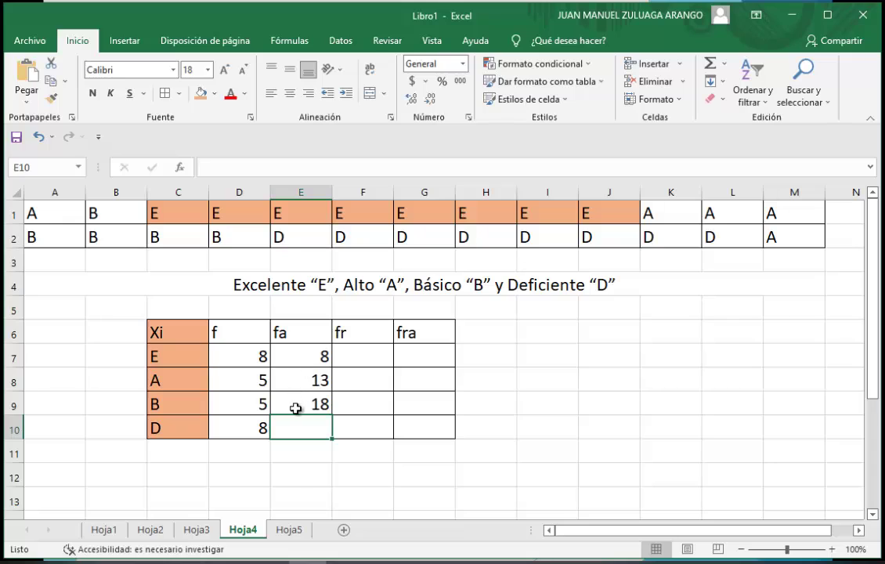
left_click(299, 404)
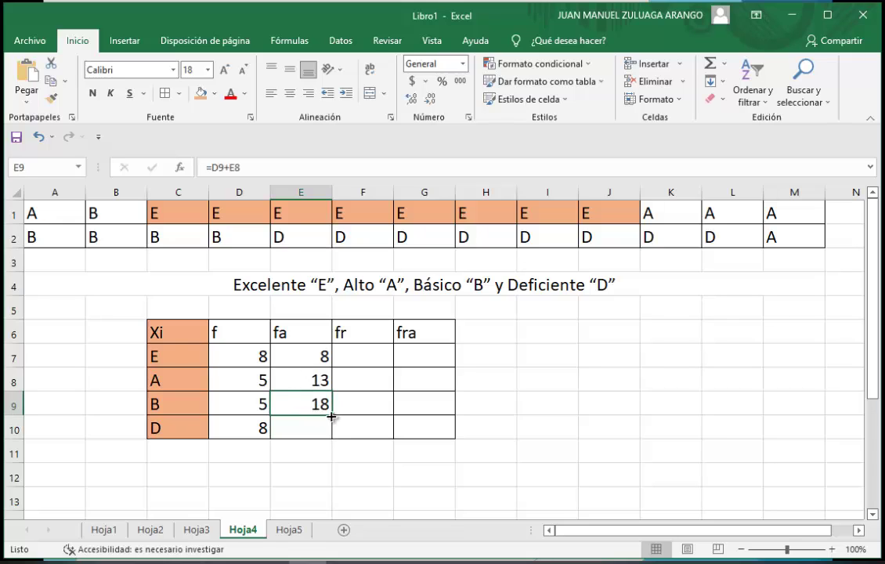
left_click_drag(337, 416, 332, 436)
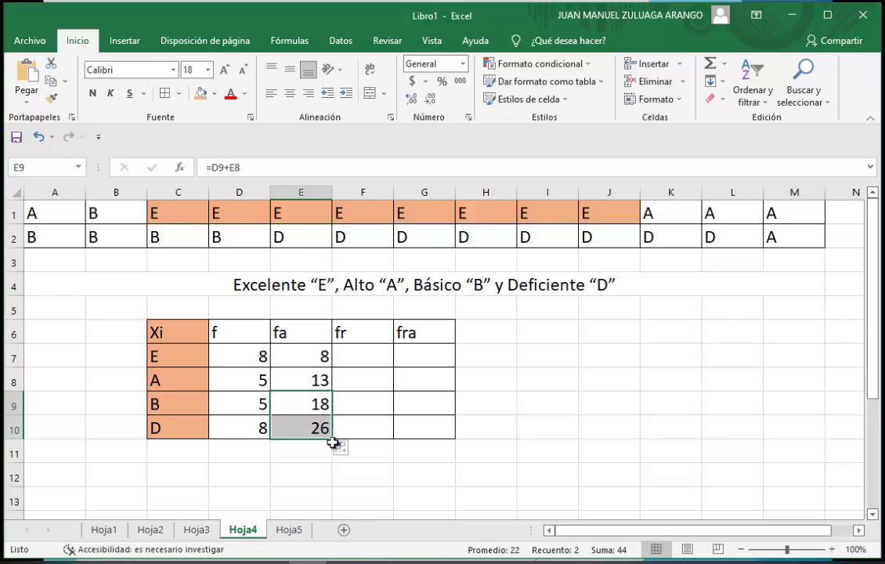
Write the notes n=26 in I7 and fr=f/n in I9 beside the table
left_click(564, 358)
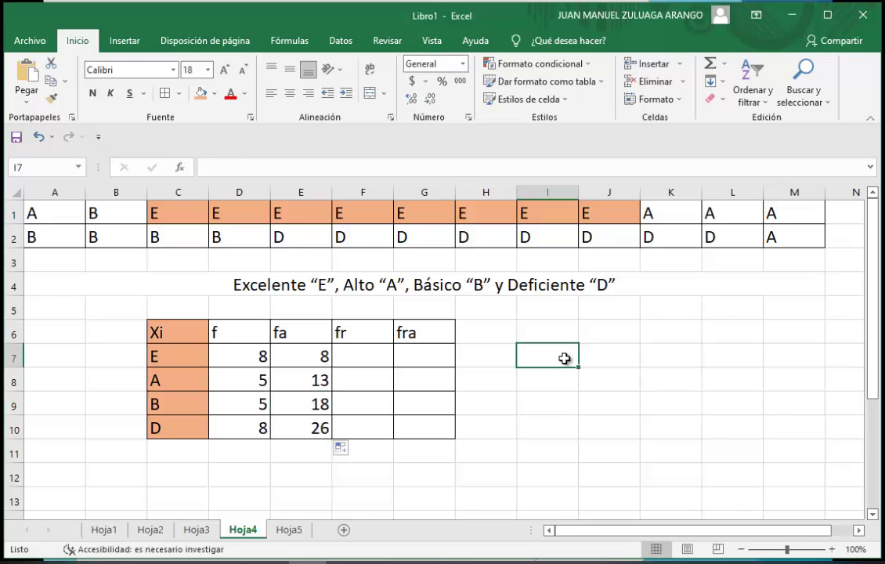
type("n=")
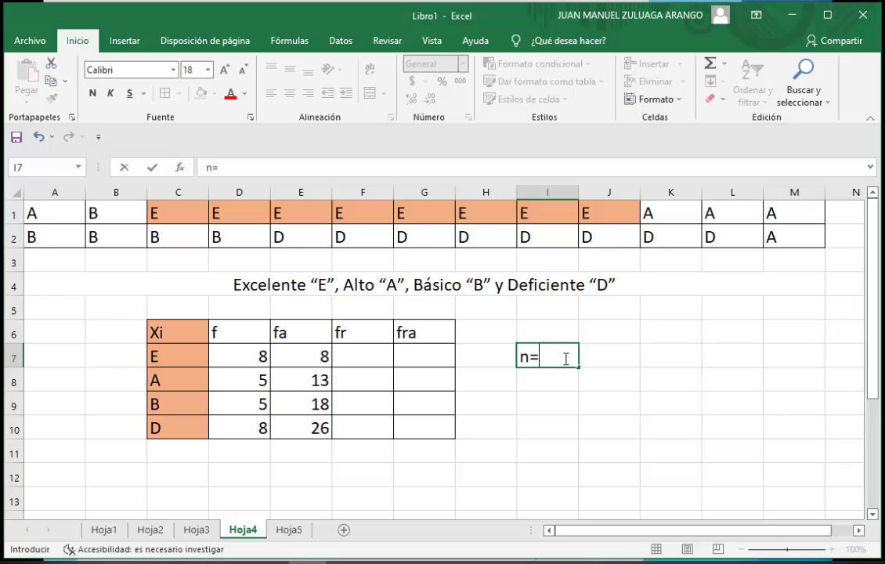
type("26")
key("Return")
key("Return")
type("fr=")
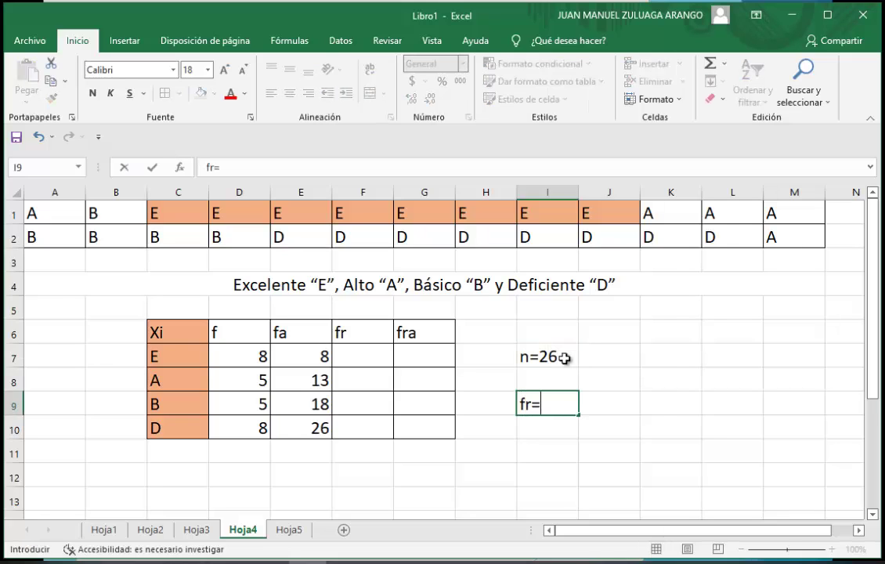
type("f/")
type("n")
key("Return")
key("Up")
key("Up")
key("Up")
key("Left")
key("Left")
key("Left")
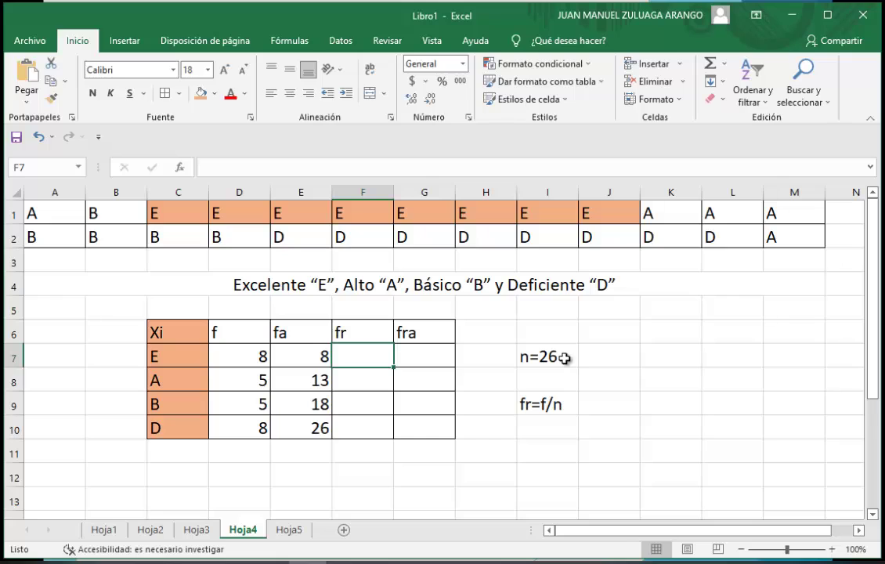
Enter =D7/26 and =D8/26 in the fr column, then fill down to F10 (0,3077, 0,1923, 0,1923, 0,3077)
type("=")
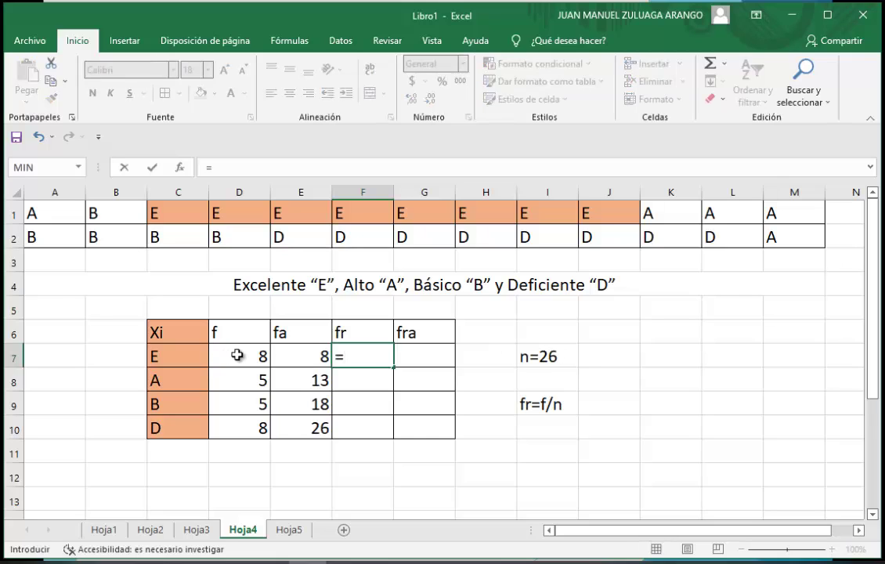
left_click(237, 355)
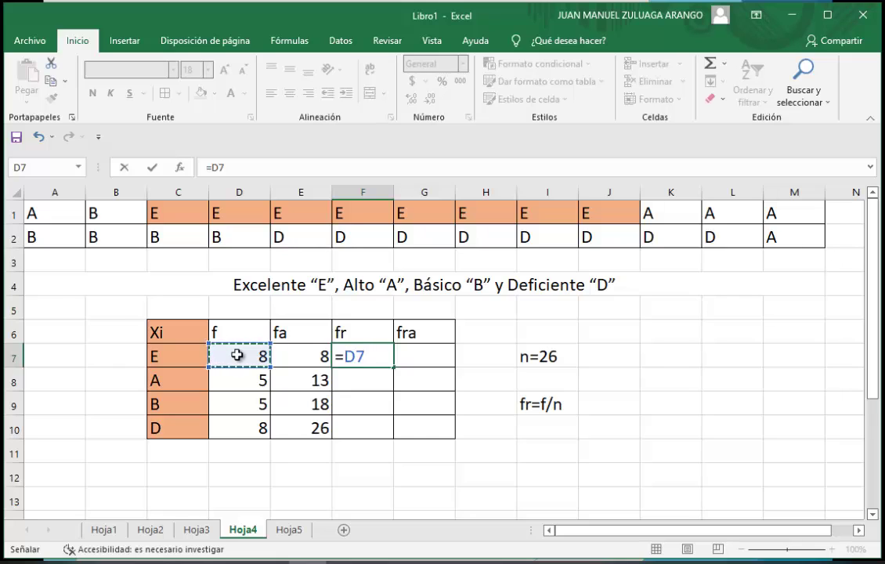
type("/26")
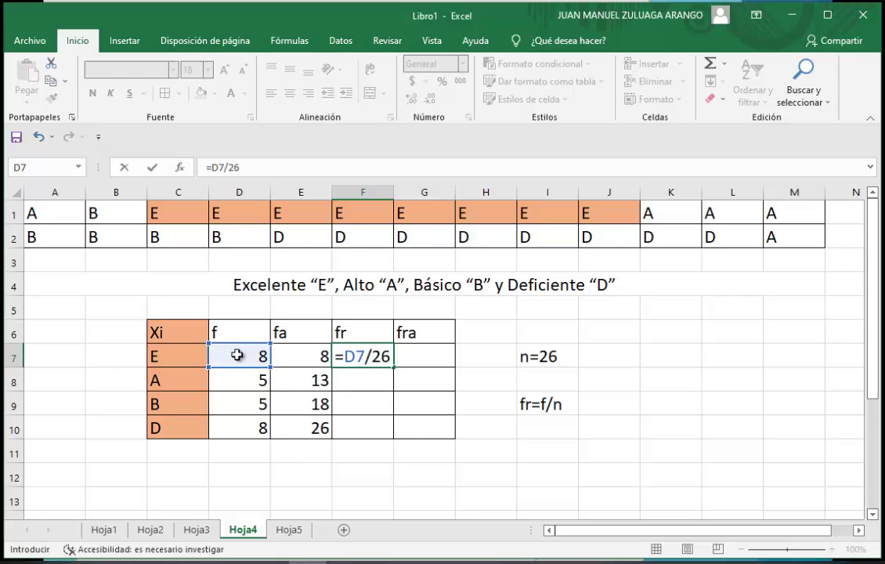
key("Return")
type("=")
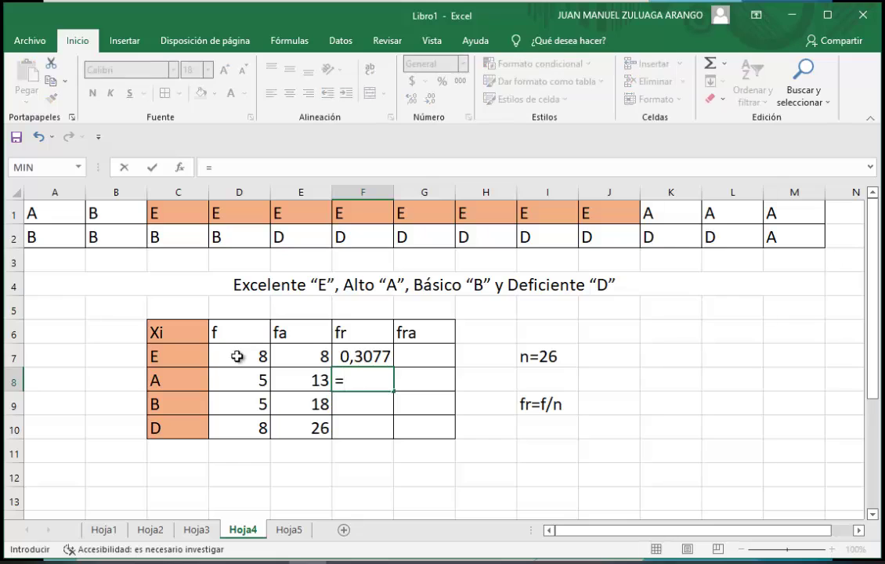
left_click(234, 379)
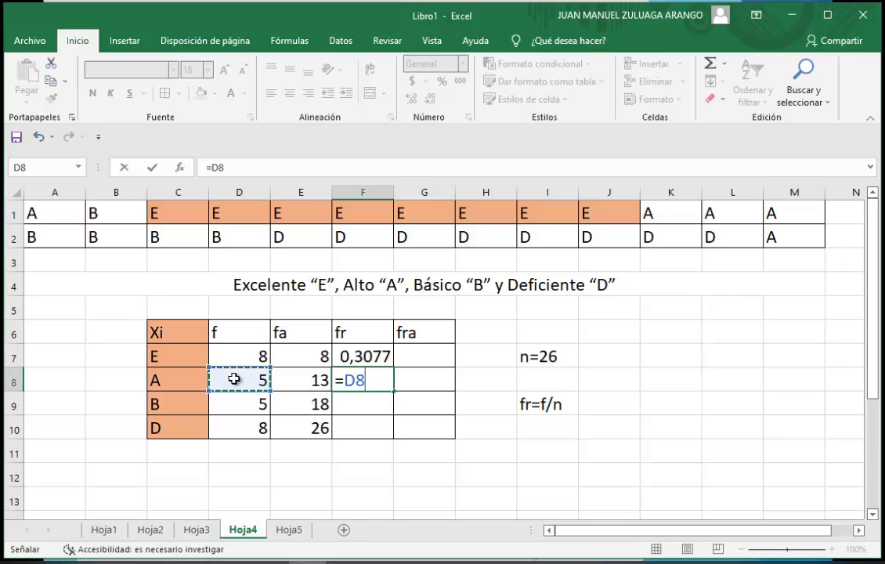
type("/26")
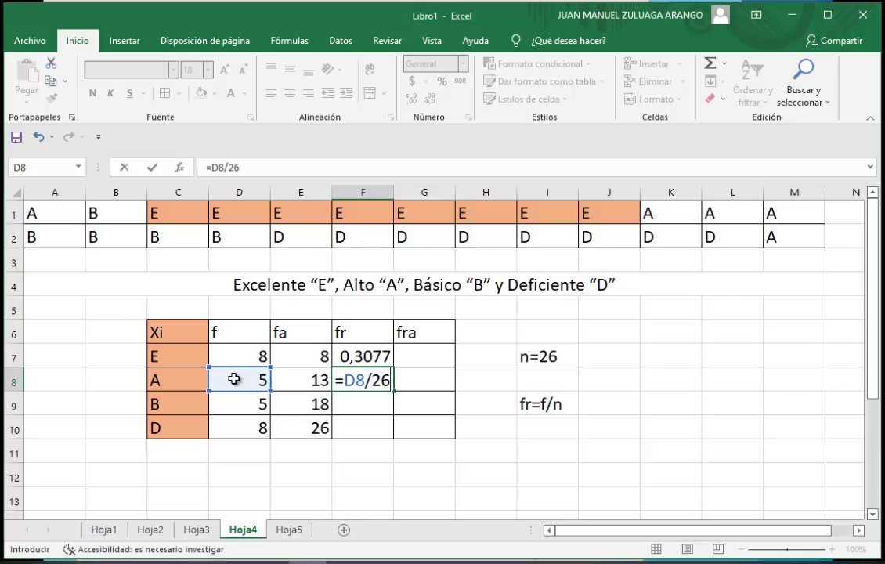
key("Return")
left_click(366, 380)
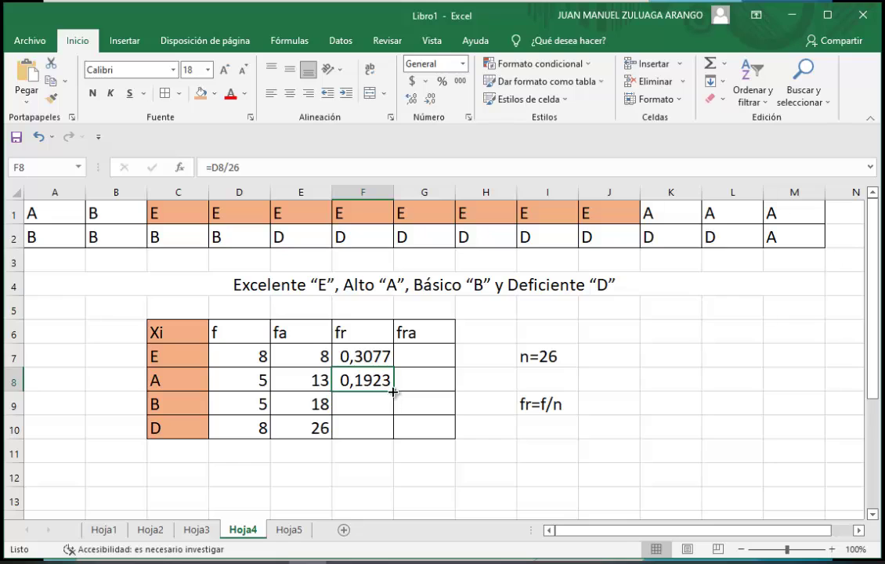
left_click_drag(393, 391, 394, 438)
left_click(538, 450)
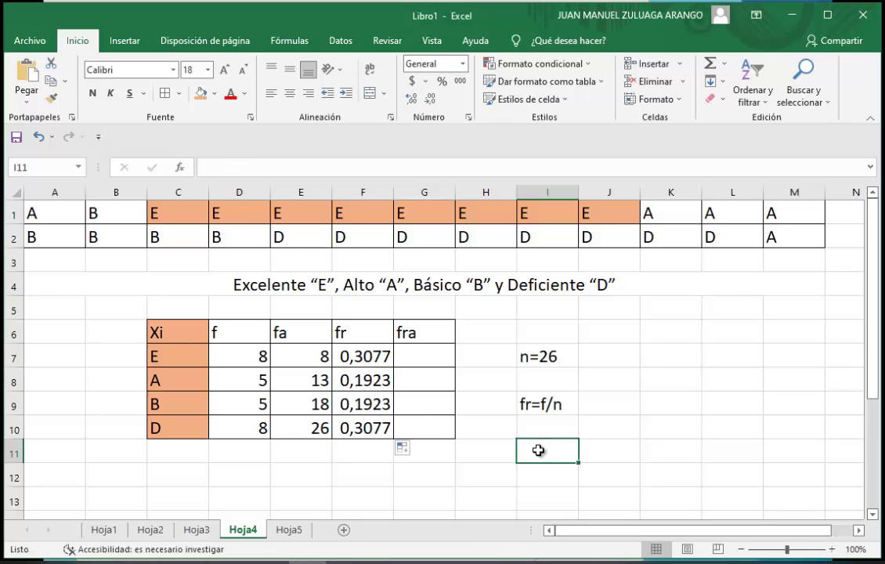
Write the note fra=fa/n in I11, then move to cell G7
type("fra")
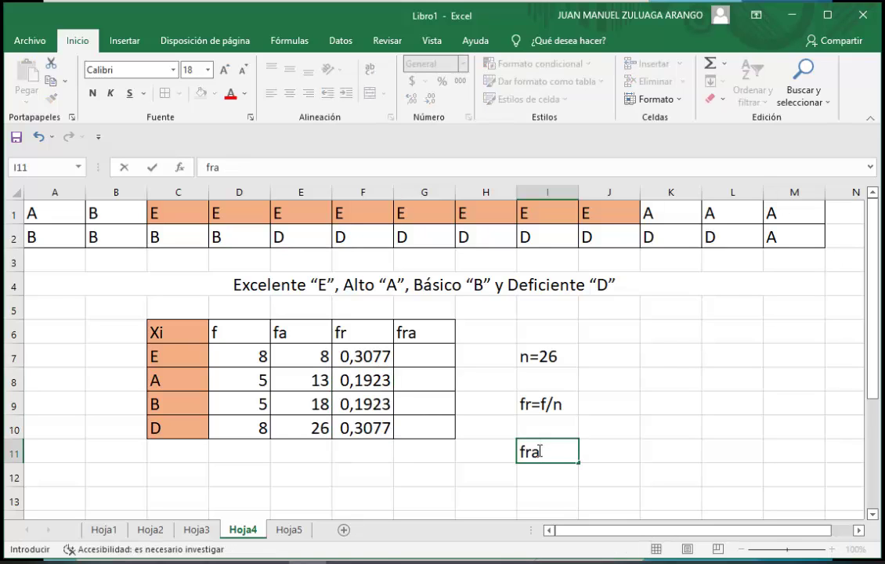
type("=f")
type("a")
type("/n")
key("Return")
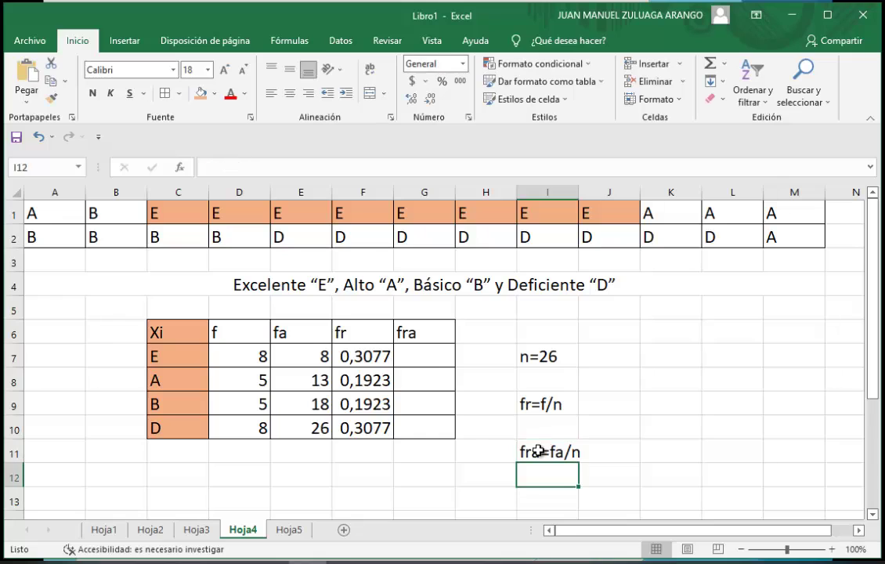
key("Left")
key("Up")
key("Up")
key("Up")
key("Left")
key("Up")
key("Up")
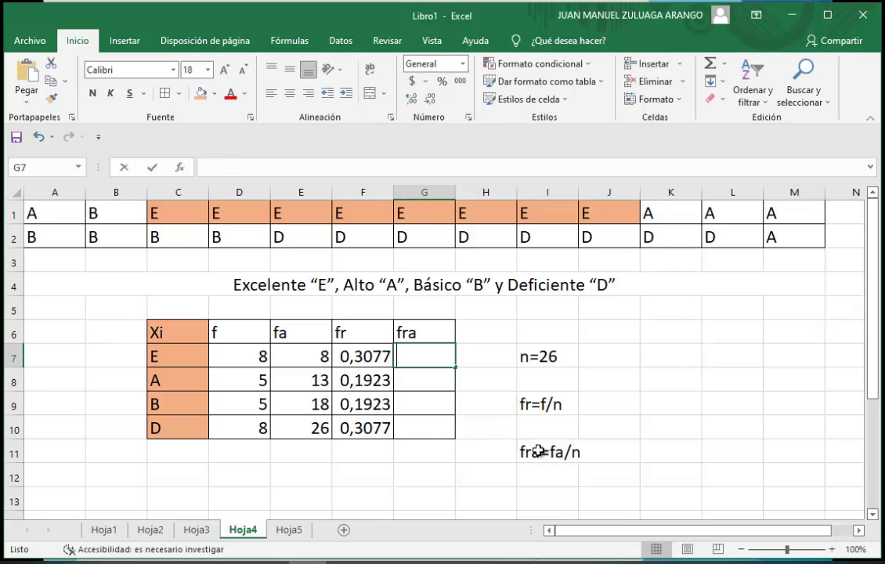
Enter =E7/26 and =E8/26 in the fra column, then fill down to G10 (0,3077, 0,5, 0,6923, 1)
type("=")
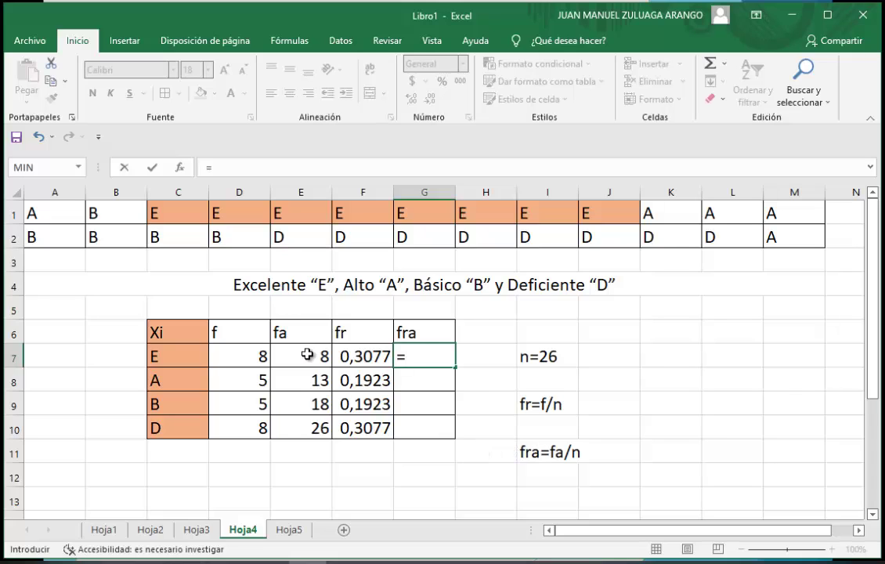
left_click(306, 354)
type("/")
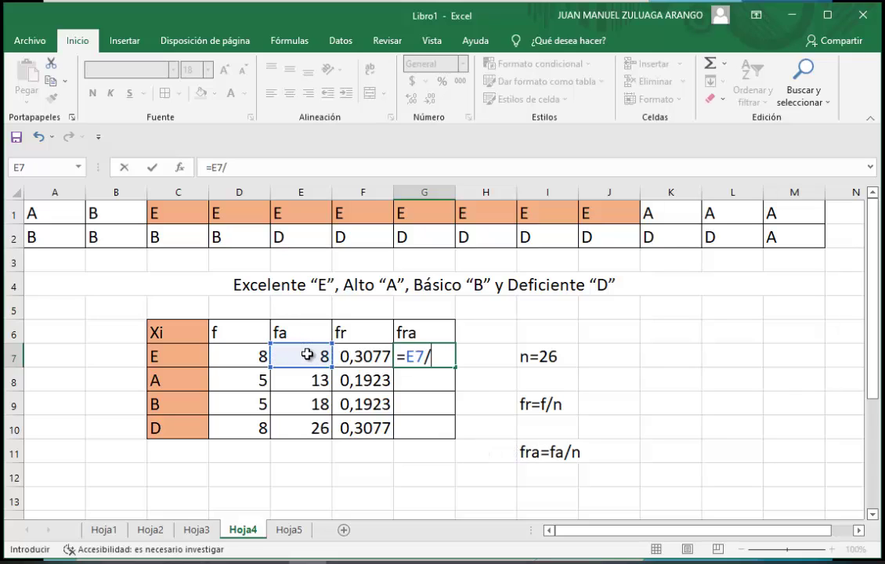
type("26")
key("Return")
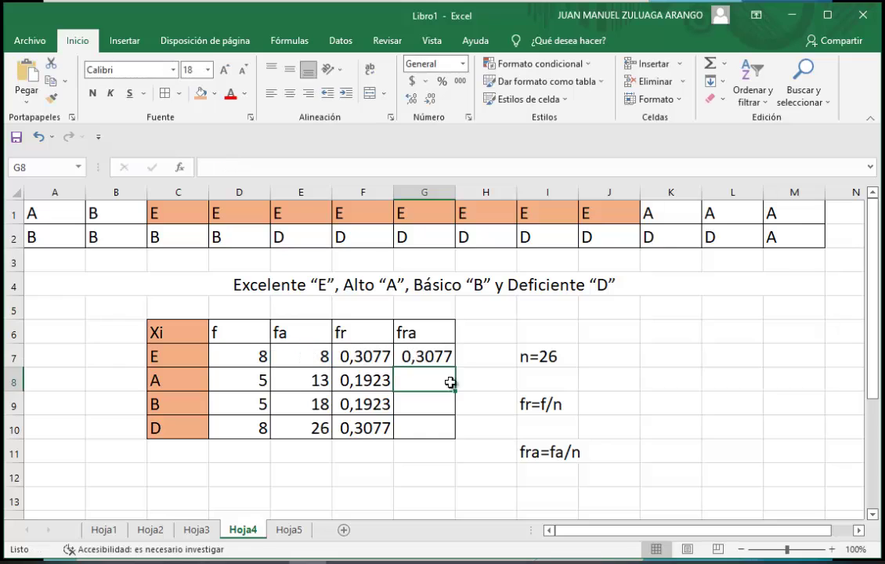
type("=")
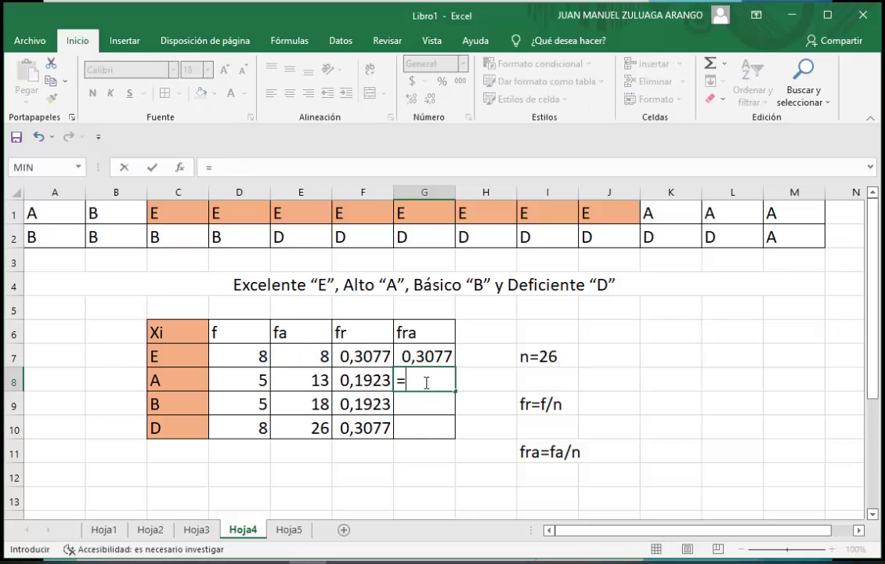
left_click(321, 380)
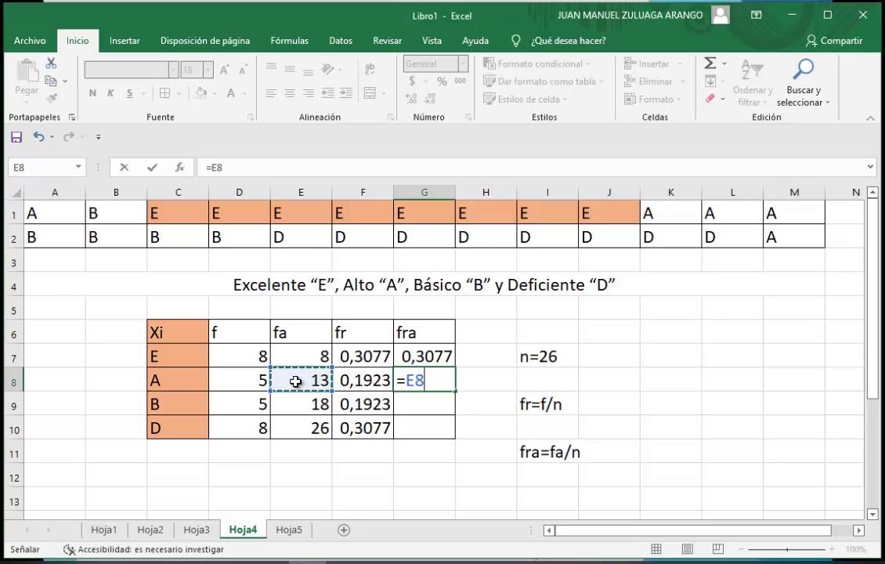
type("/26")
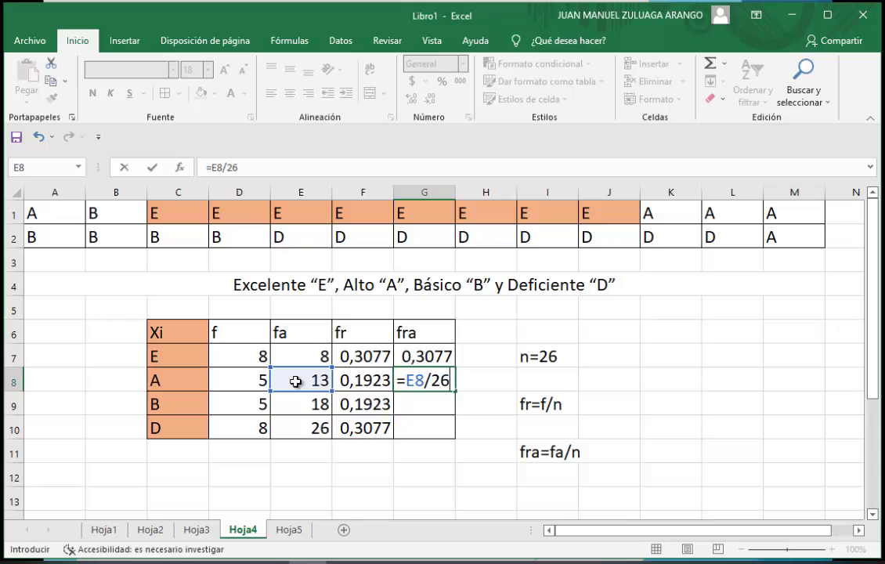
key("Return")
left_click(443, 376)
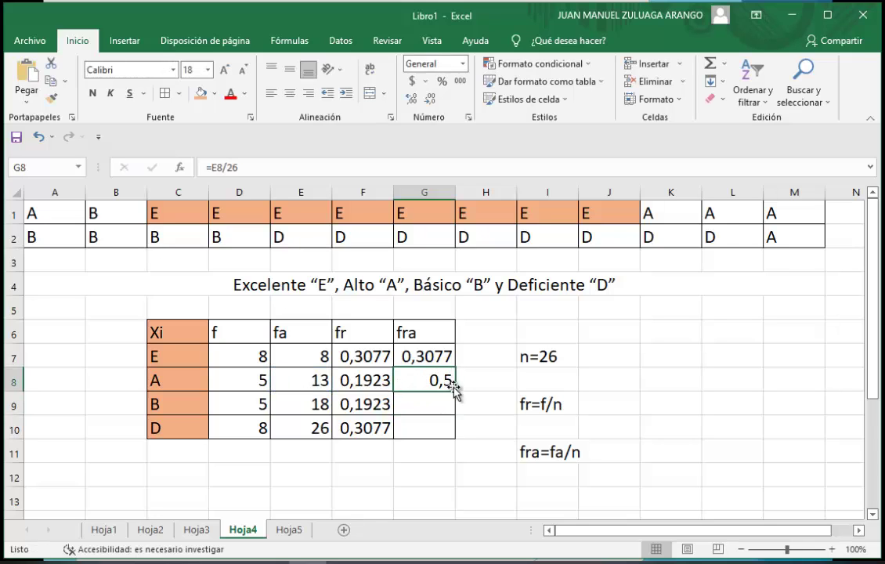
left_click_drag(455, 390, 454, 432)
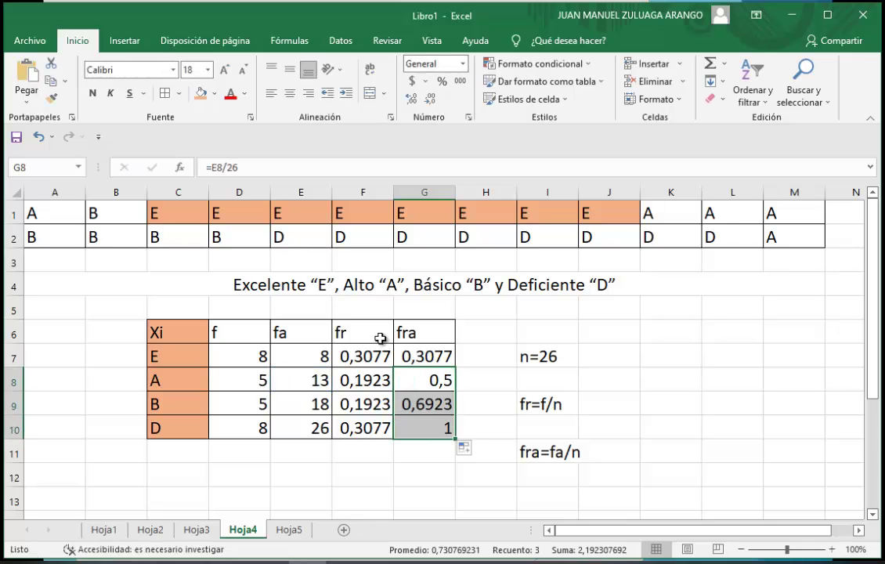
left_click_drag(368, 333, 375, 426)
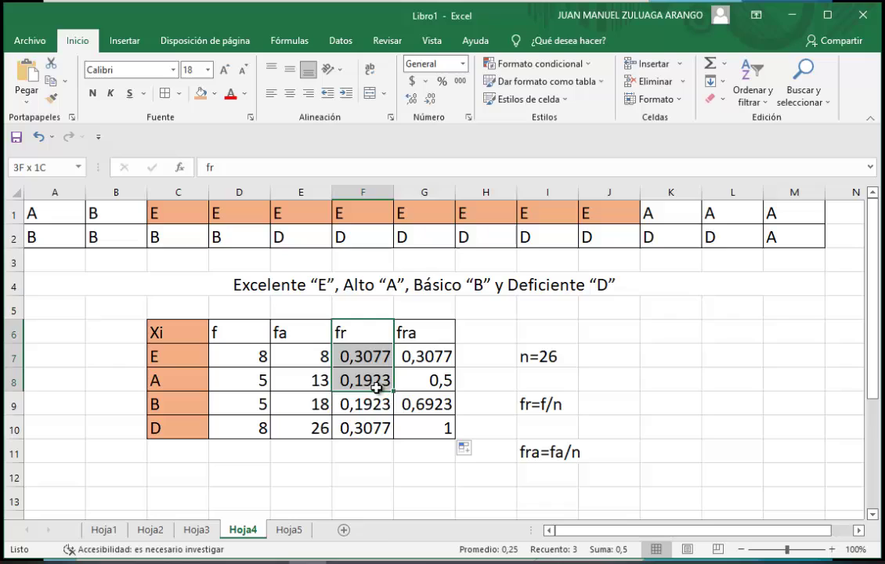
Shade the fr column F6:F10 orange, then select the Xi and f data C6:D10
left_click(202, 100)
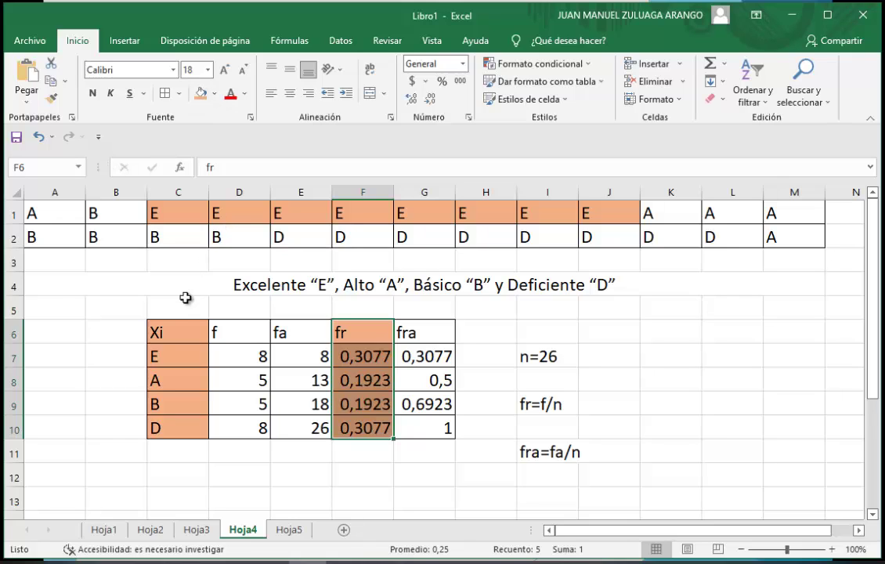
left_click(182, 333)
left_click_drag(182, 333, 236, 426)
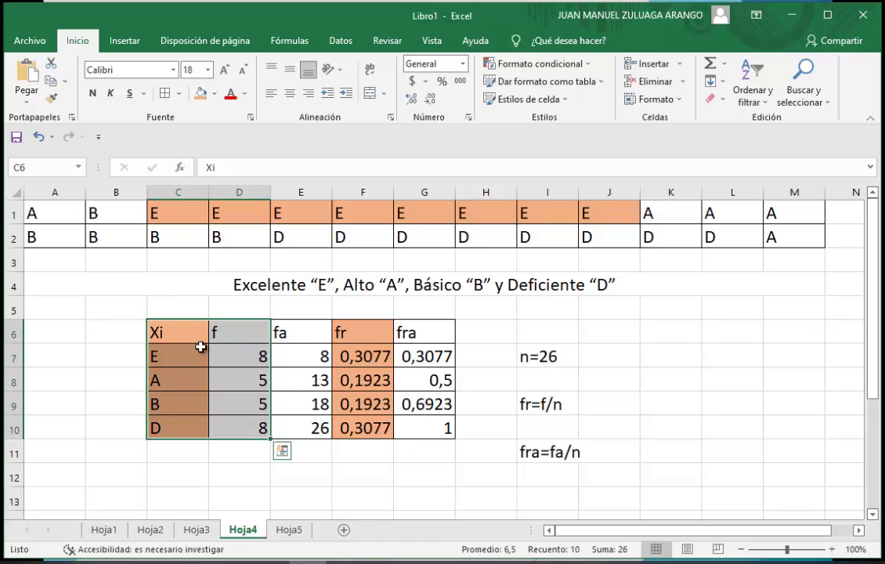
Insert the recommended Columnas agrupadas chart of the selected grades and f values
left_click(125, 41)
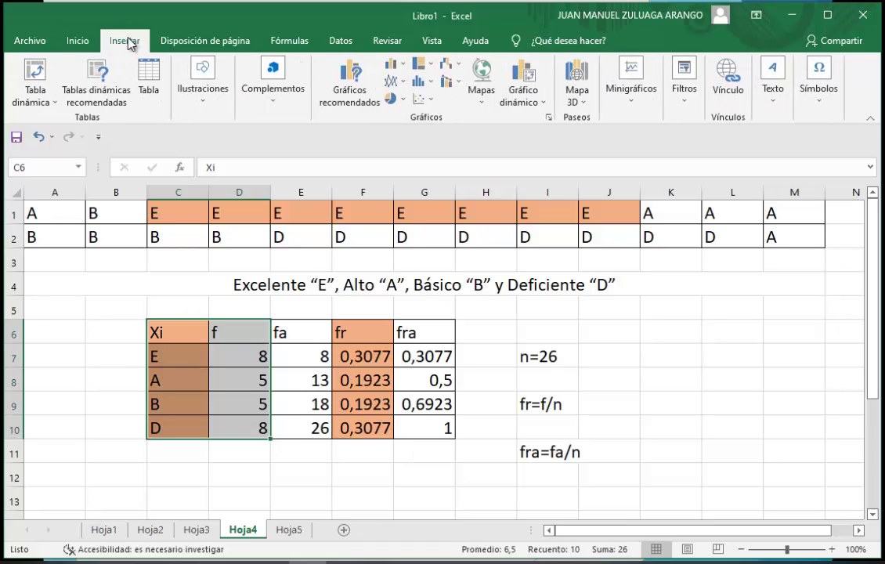
left_click(345, 78)
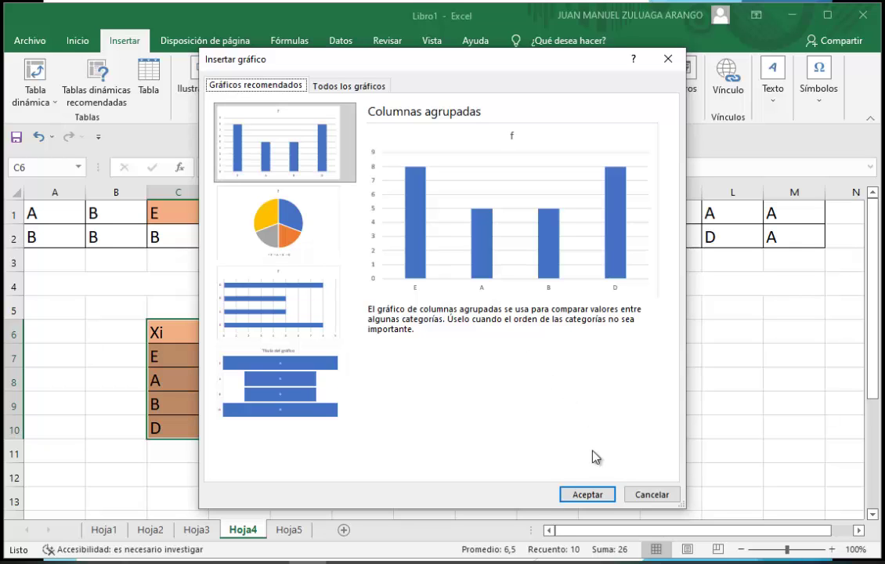
left_click(586, 493)
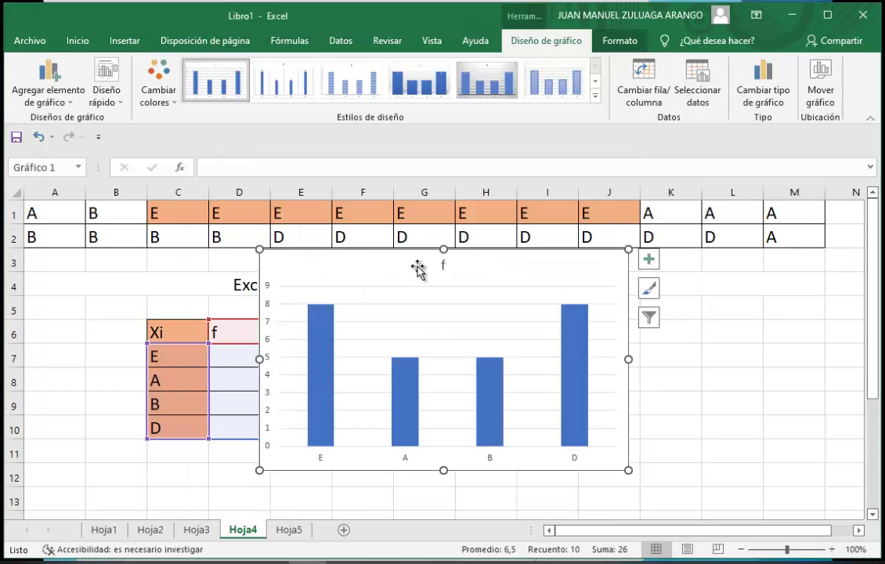
Move the f chart lower and right, confirming its bars read 8, 5, 5 and 8
mouse_move(416, 267)
left_mouse_down()
mouse_move(479, 291)
mouse_move(448, 304)
left_mouse_up()
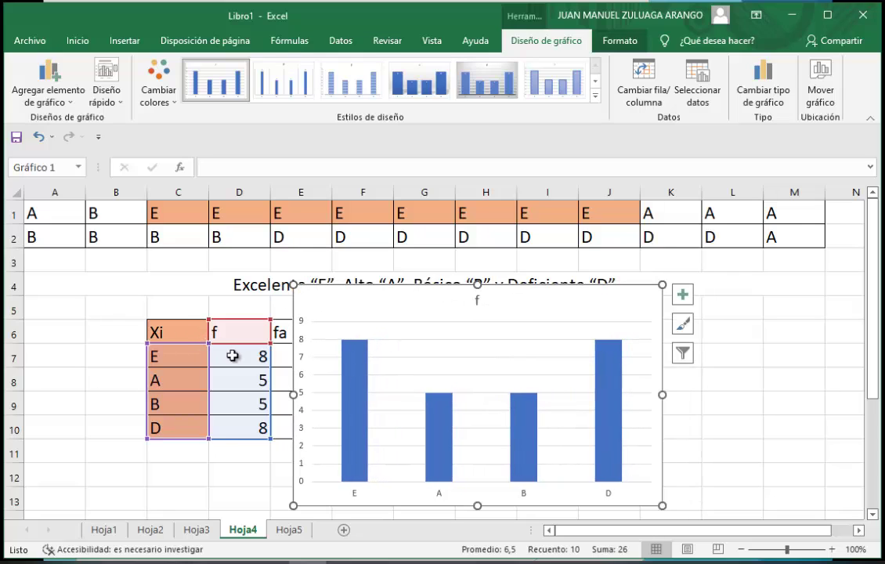
mouse_move(351, 409)
mouse_move(609, 380)
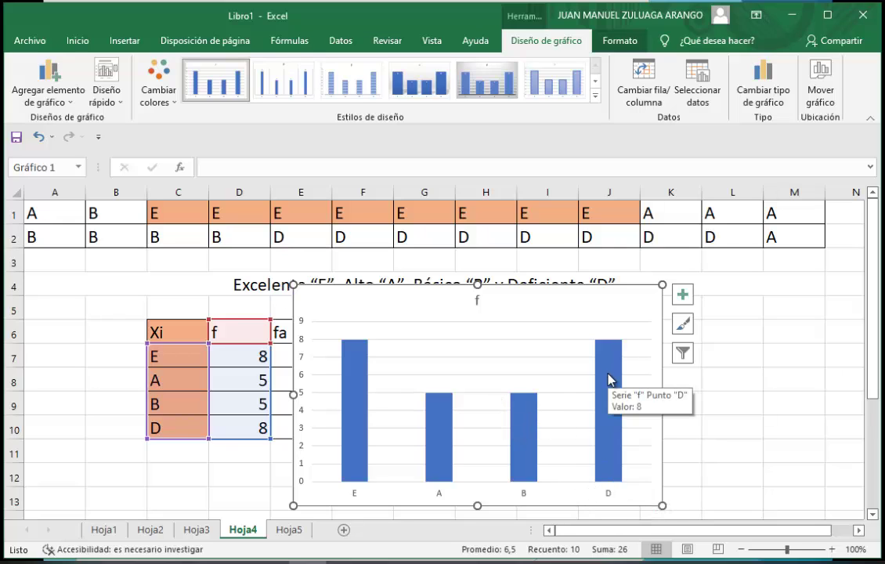